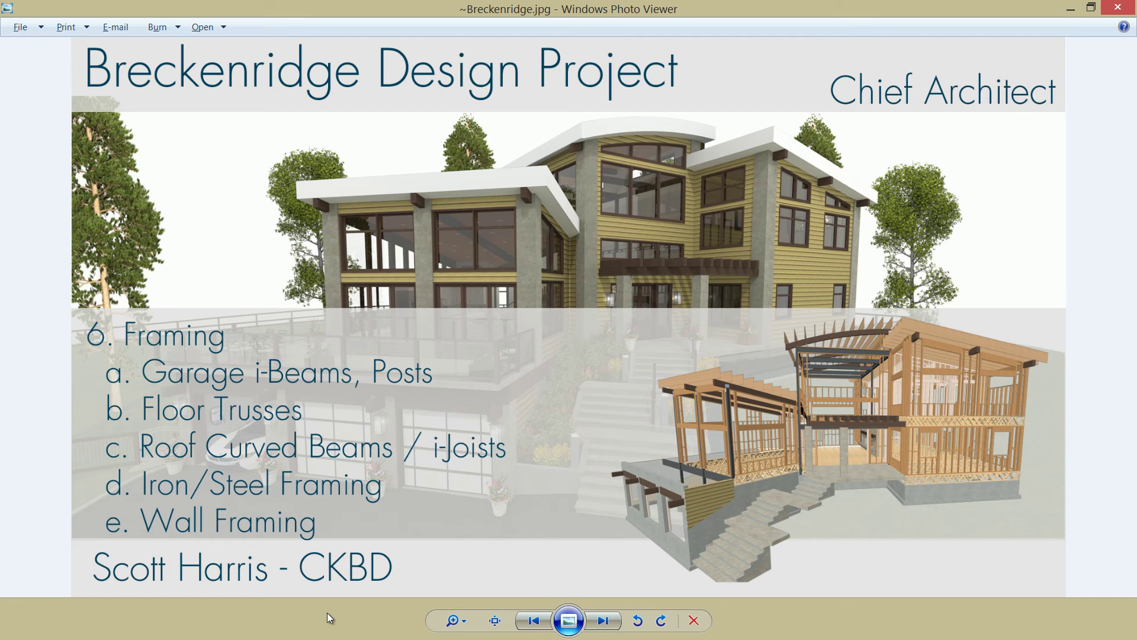
# Step: Step back in Photo Viewer to show Breckenridge-framing-roof.png
pyautogui.click(534, 620)
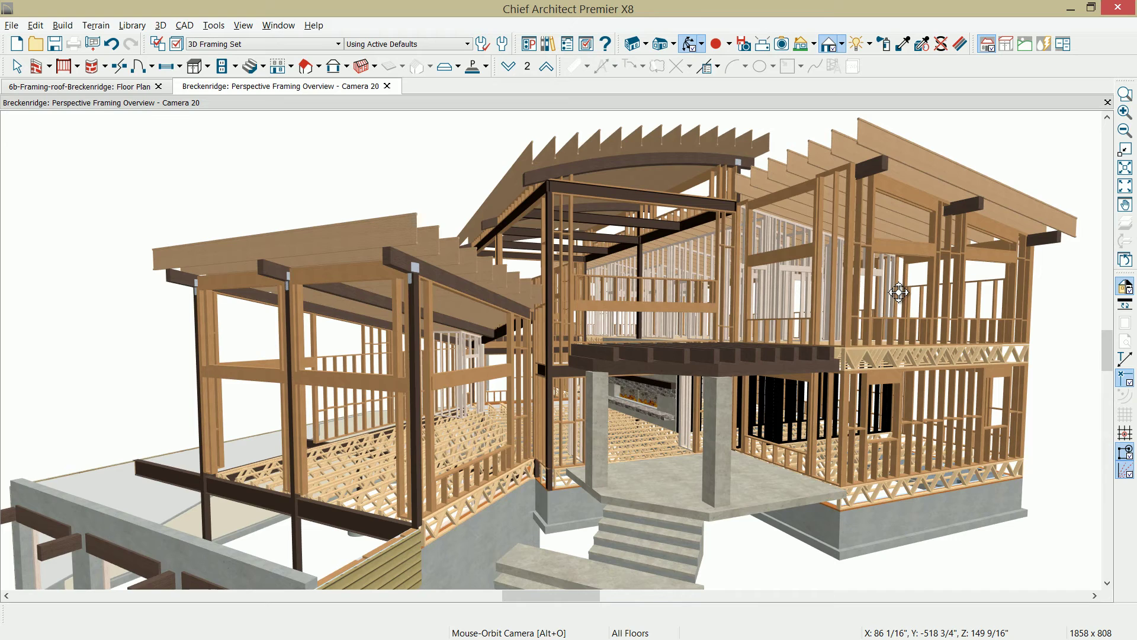
pyautogui.moveTo(899, 292); pyautogui.dragTo(556, 318)
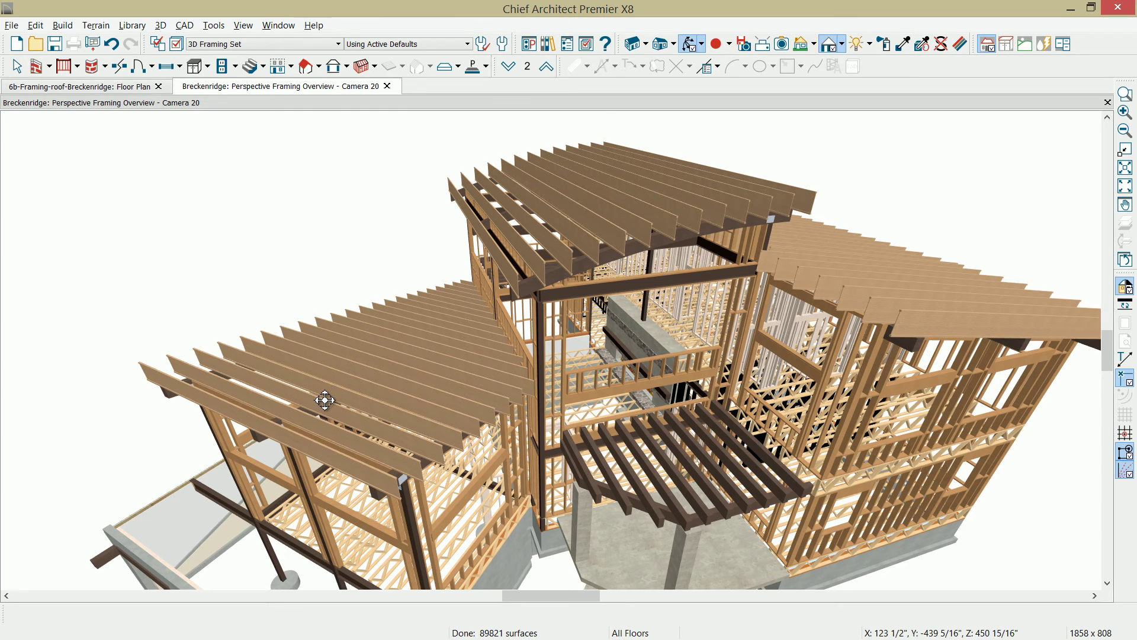
pyautogui.moveTo(325, 407); pyautogui.dragTo(338, 328)
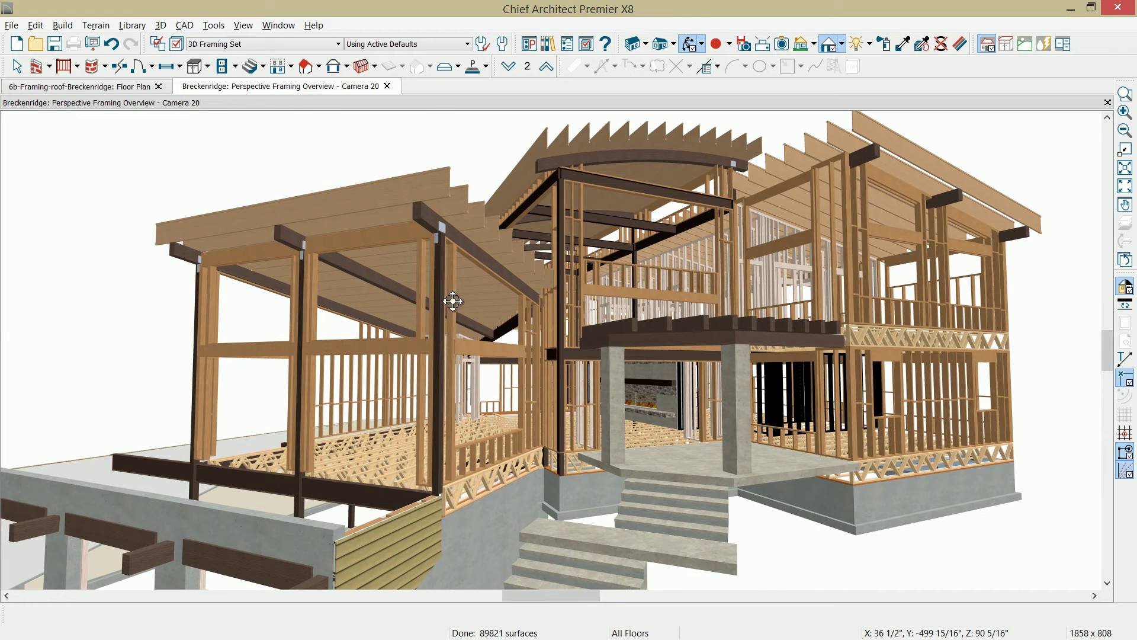
pyautogui.scroll(3, 503, 322)
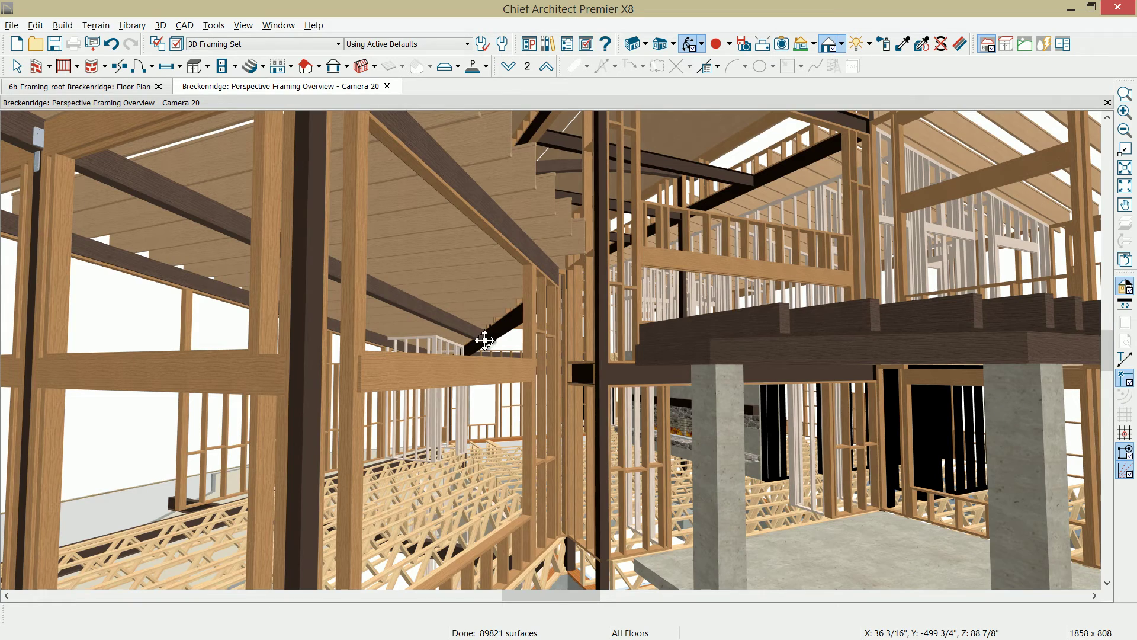
pyautogui.scroll(-5, 485, 339)
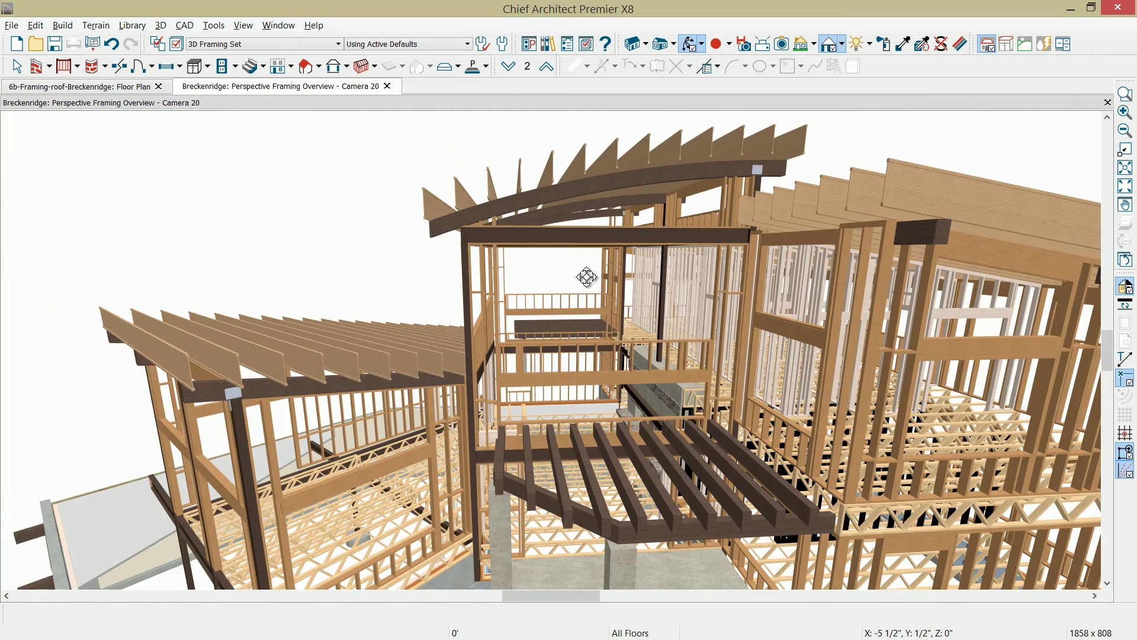
pyautogui.scroll(-1, 587, 277)
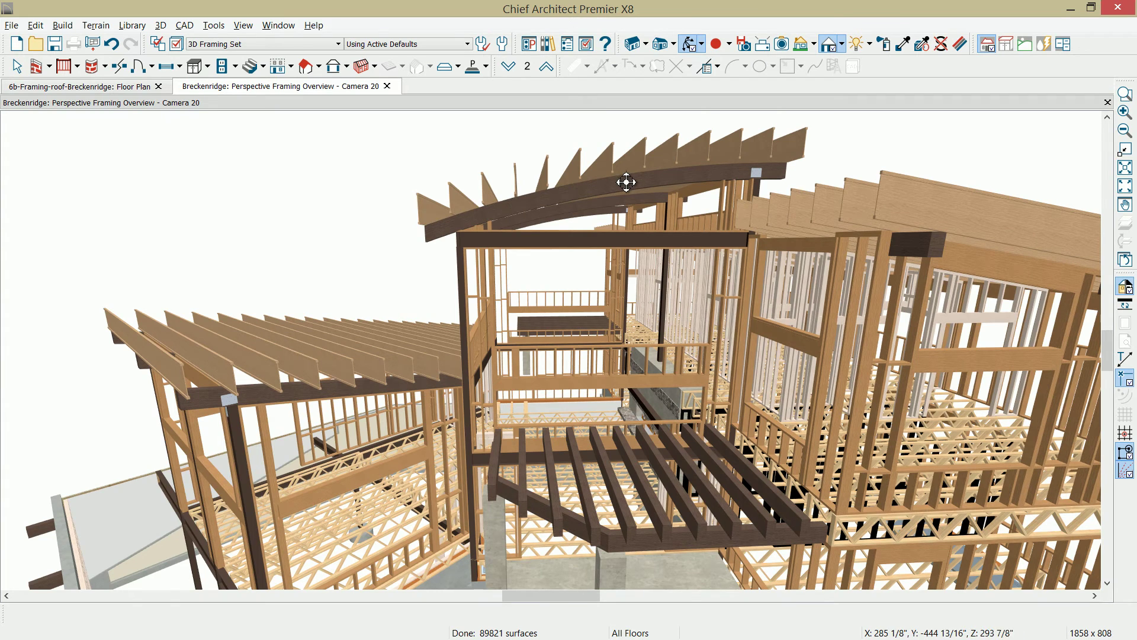
pyautogui.moveTo(621, 178); pyautogui.dragTo(660, 332)
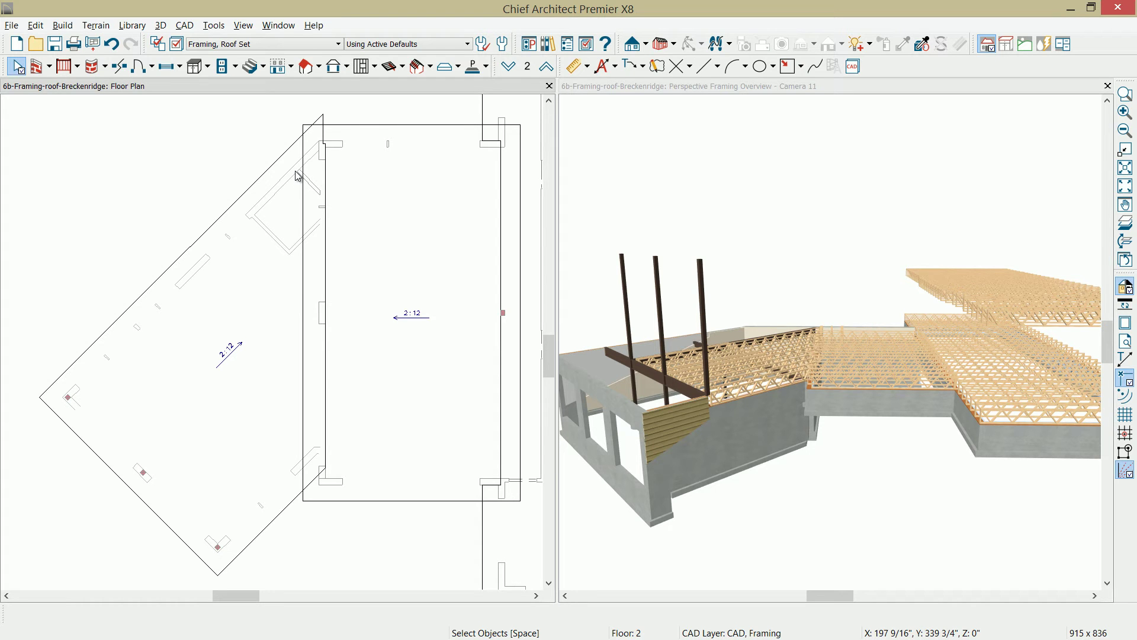
# Step: Draw a roof beam along the 2:12 rectangular roof plane's left edge and inspect it in 3D
pyautogui.click(418, 67)
pyautogui.moveTo(320, 144); pyautogui.dragTo(313, 475)
pyautogui.click(853, 287)
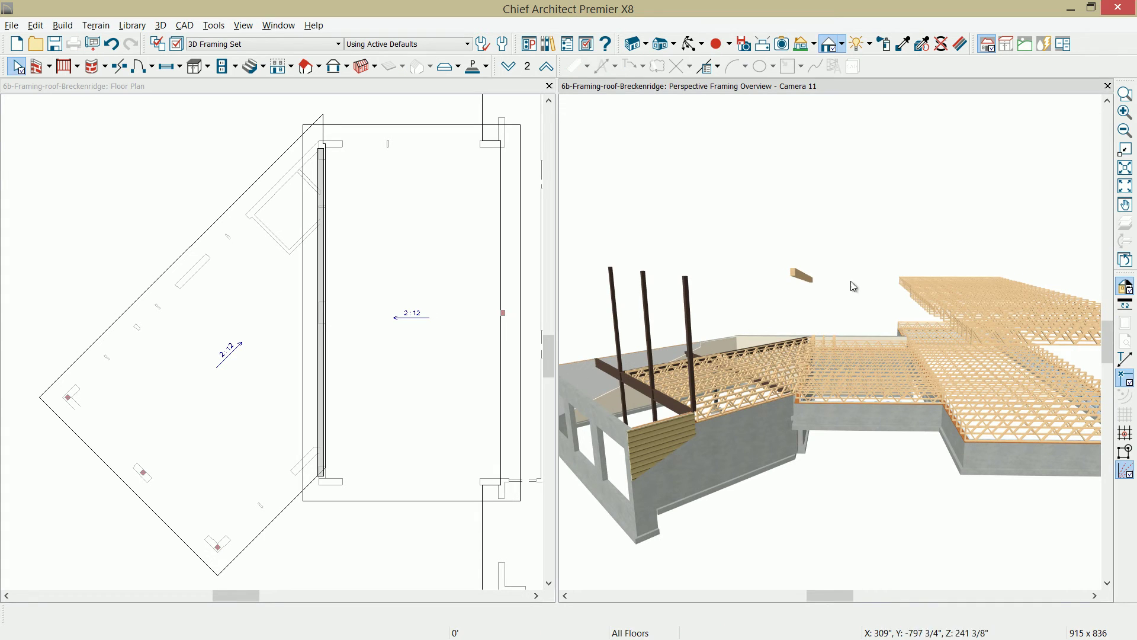
pyautogui.click(692, 43)
pyautogui.moveTo(877, 336); pyautogui.dragTo(914, 347)
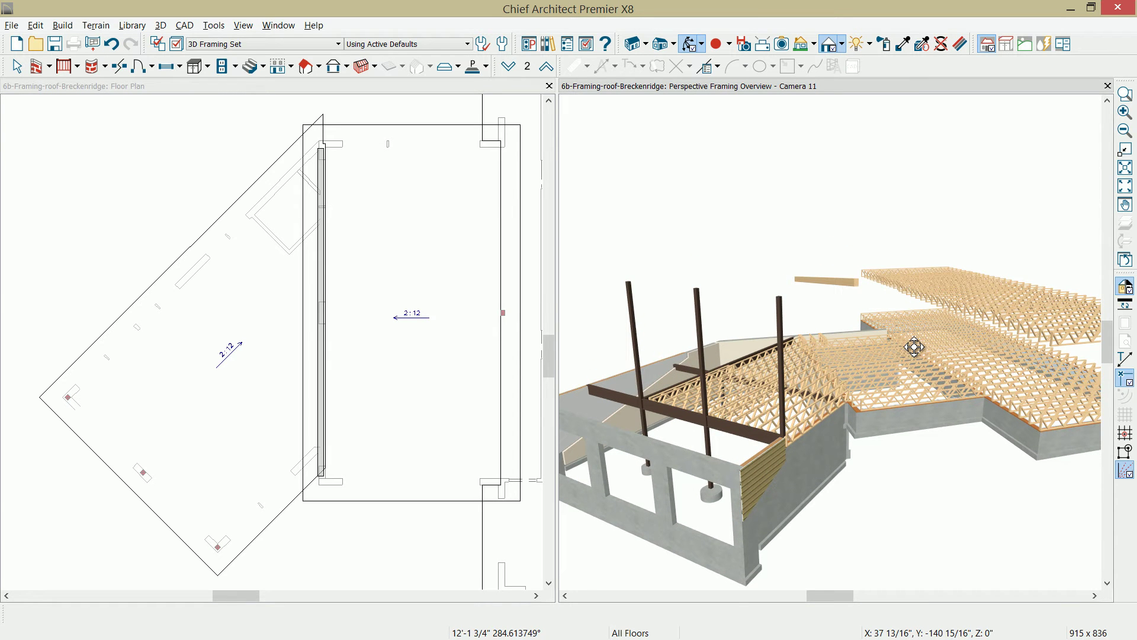
# Step: Draw a 45° roof beam from the angled roof's corner, shorten its lower end and shift it into place
pyautogui.click(384, 199)
pyautogui.click(418, 66)
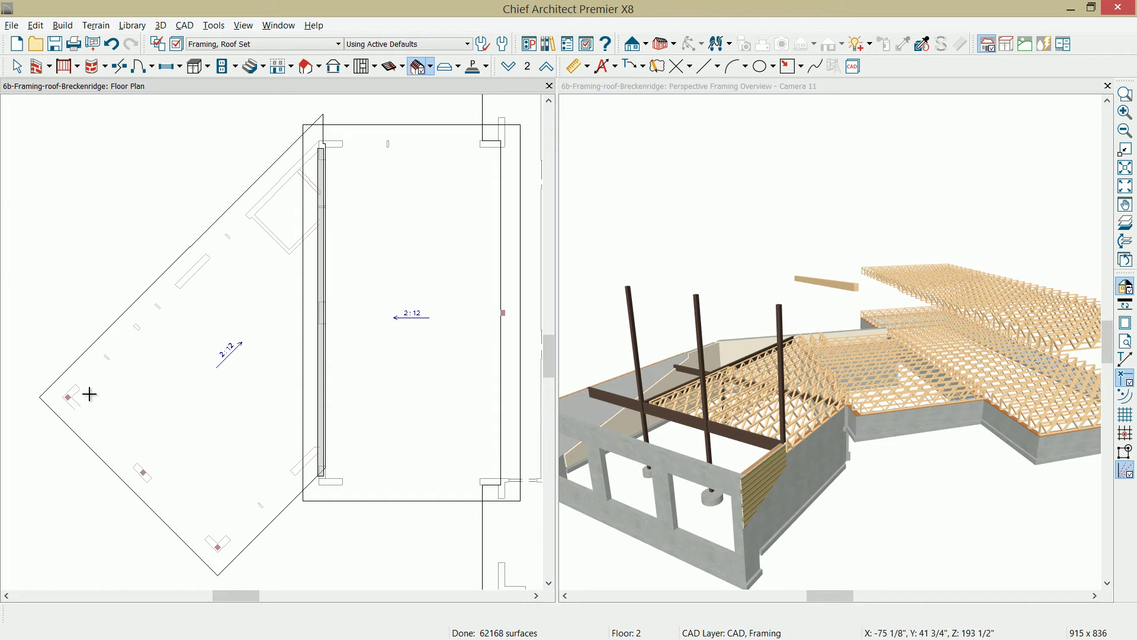
pyautogui.moveTo(51, 406); pyautogui.dragTo(319, 144)
pyautogui.scroll(5, 121, 370)
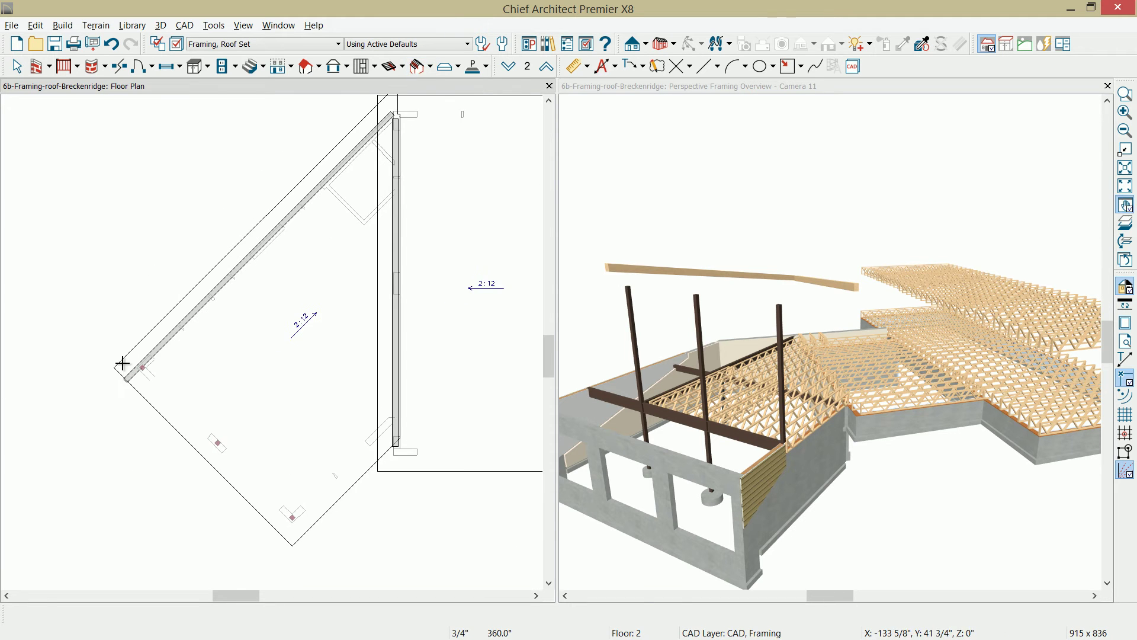
pyautogui.scroll(2, 121, 376)
pyautogui.click(145, 377)
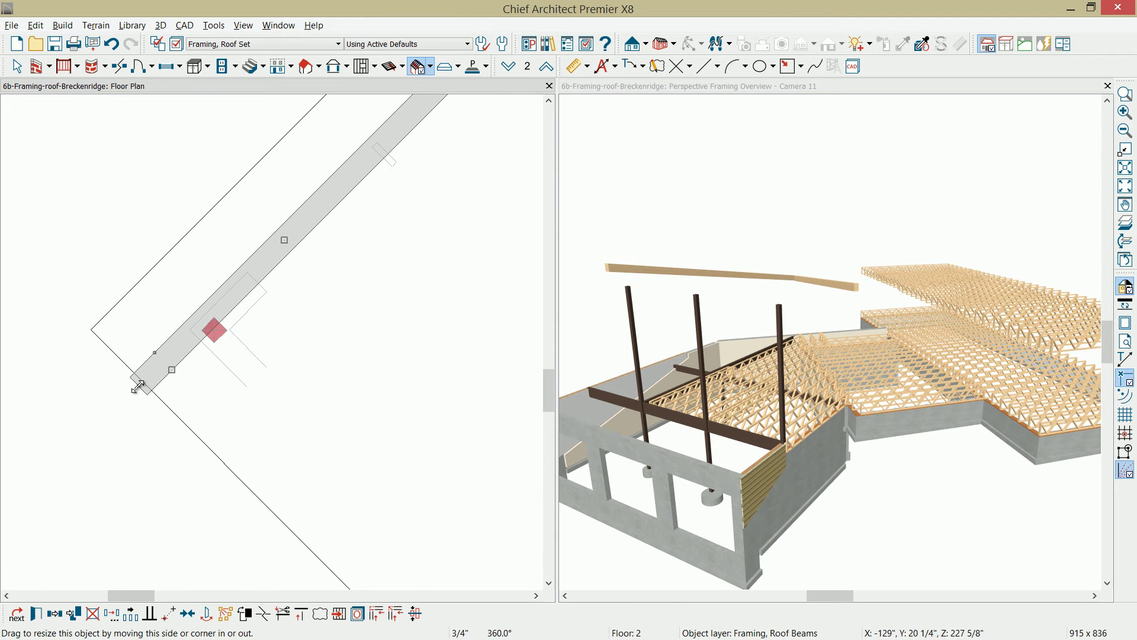
pyautogui.moveTo(147, 377); pyautogui.dragTo(150, 374)
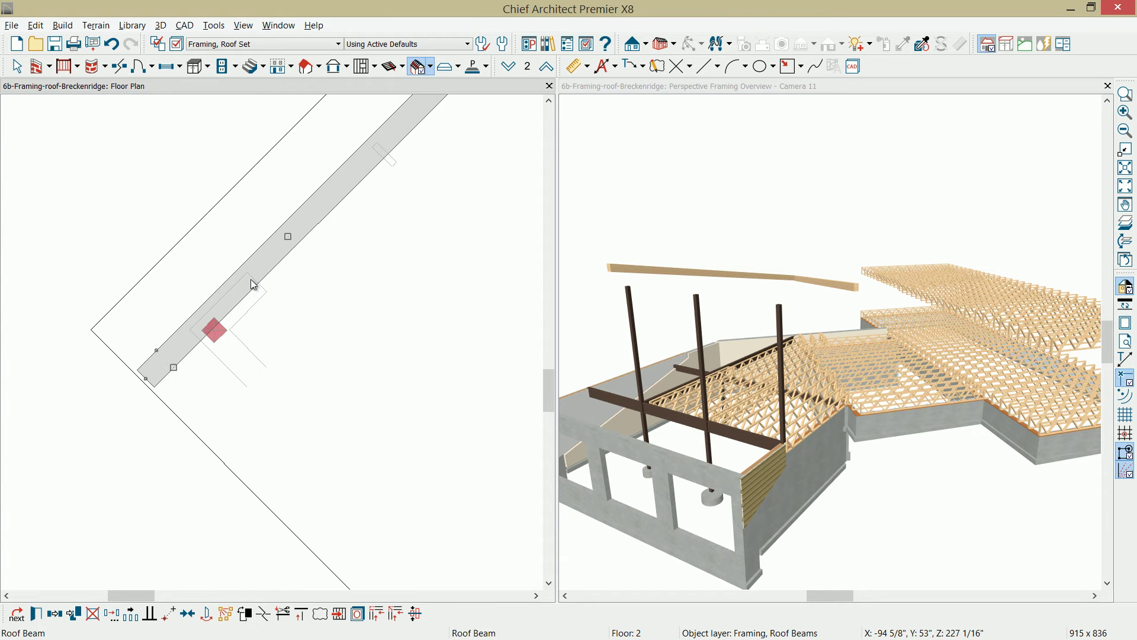
pyautogui.moveTo(288, 236); pyautogui.dragTo(318, 287)
pyautogui.scroll(-1, 356, 223)
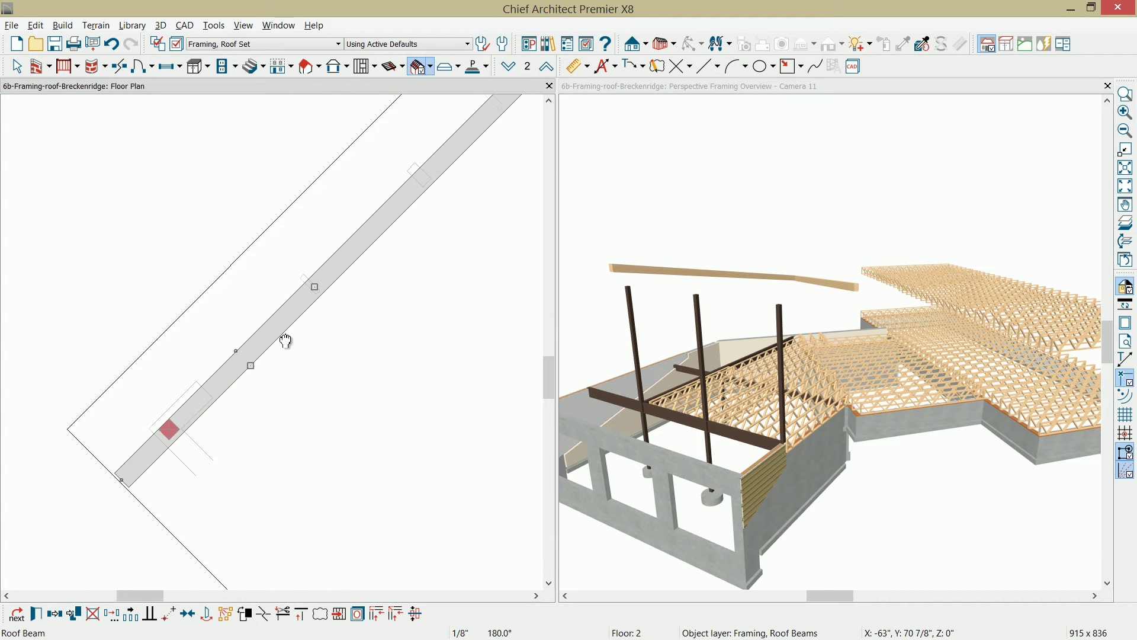
pyautogui.scroll(-2, 449, 244)
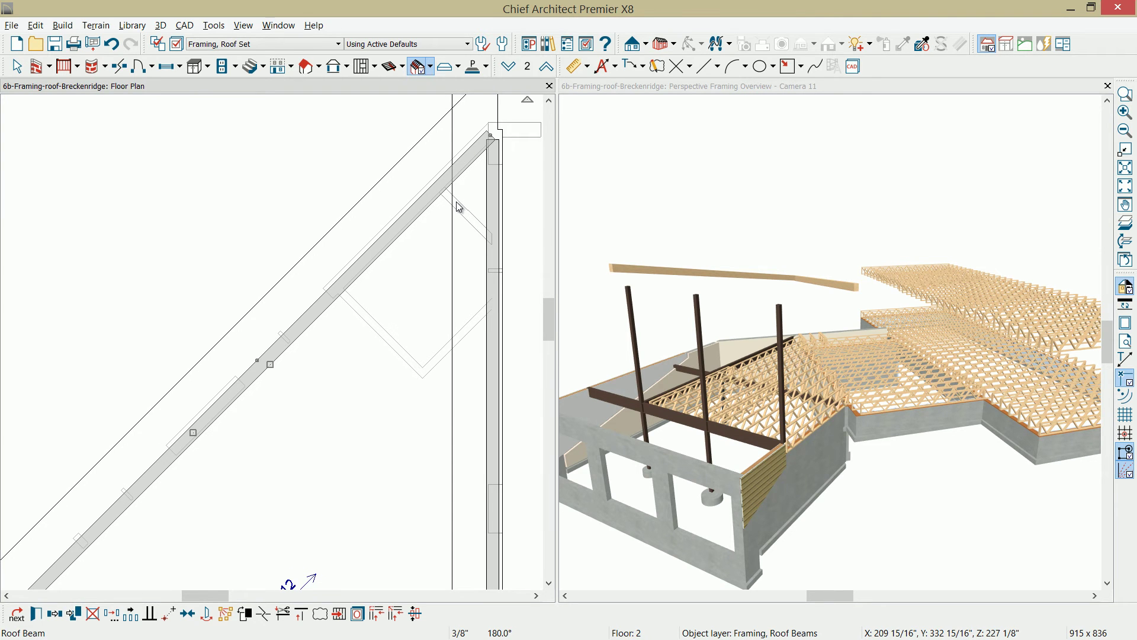
# Step: Turn off Automatic Height for both roof beams and lower them by -21 inches with Raise/Lower
pyautogui.press('space')
pyautogui.hotkey('ctrl', 'e')
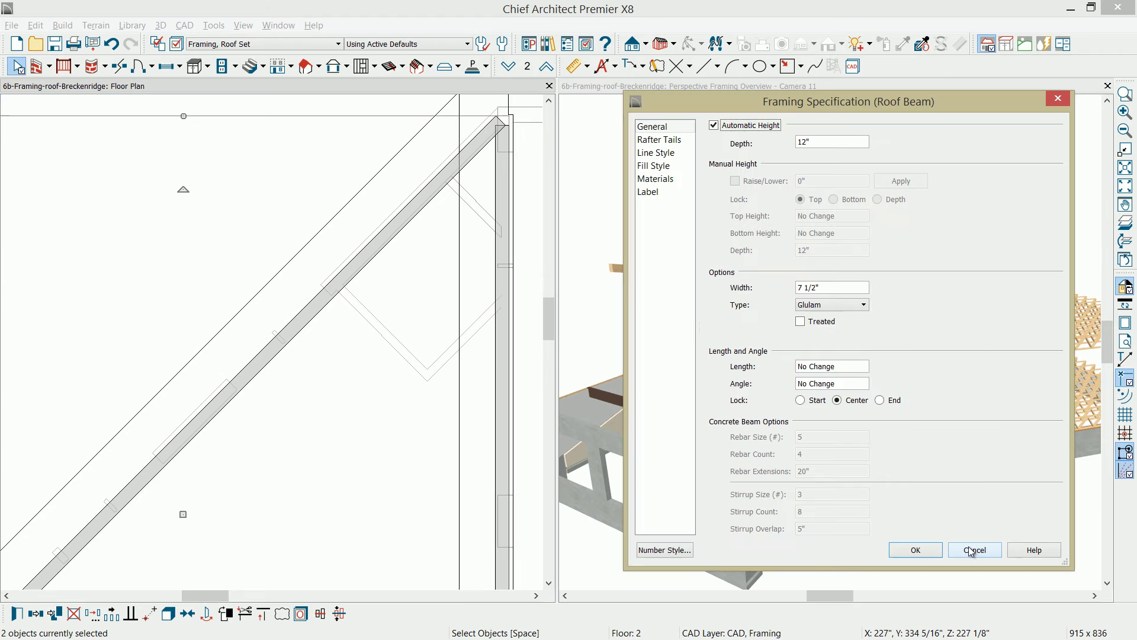
pyautogui.click(738, 125)
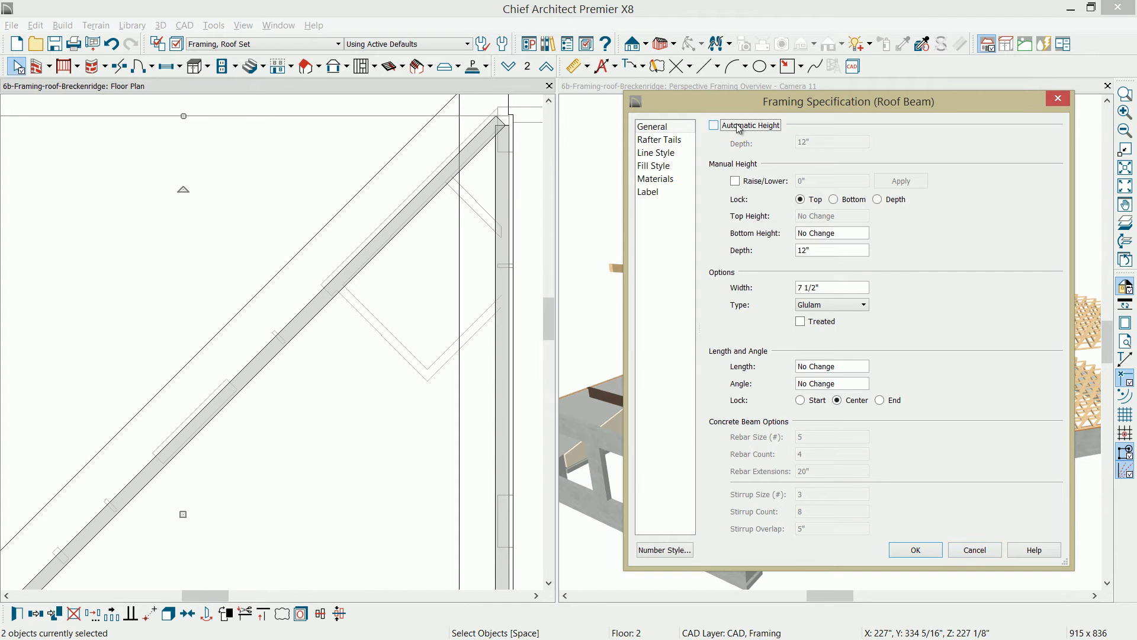
pyautogui.click(734, 180)
pyautogui.press('Tab')
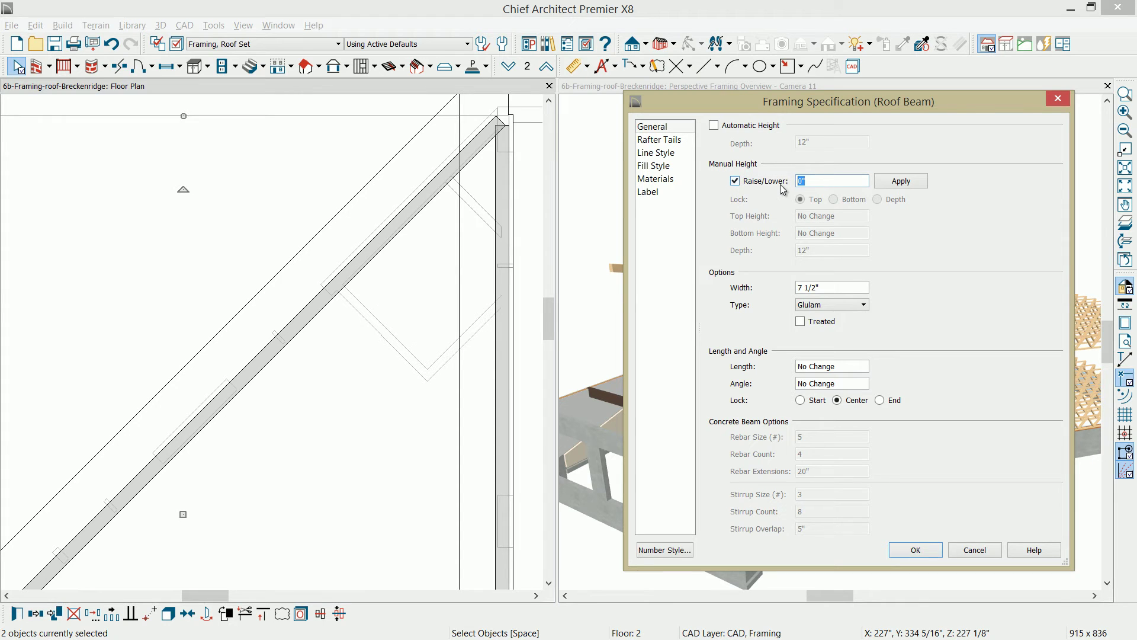
pyautogui.write('-21')
pyautogui.click(920, 186)
pyautogui.click(911, 551)
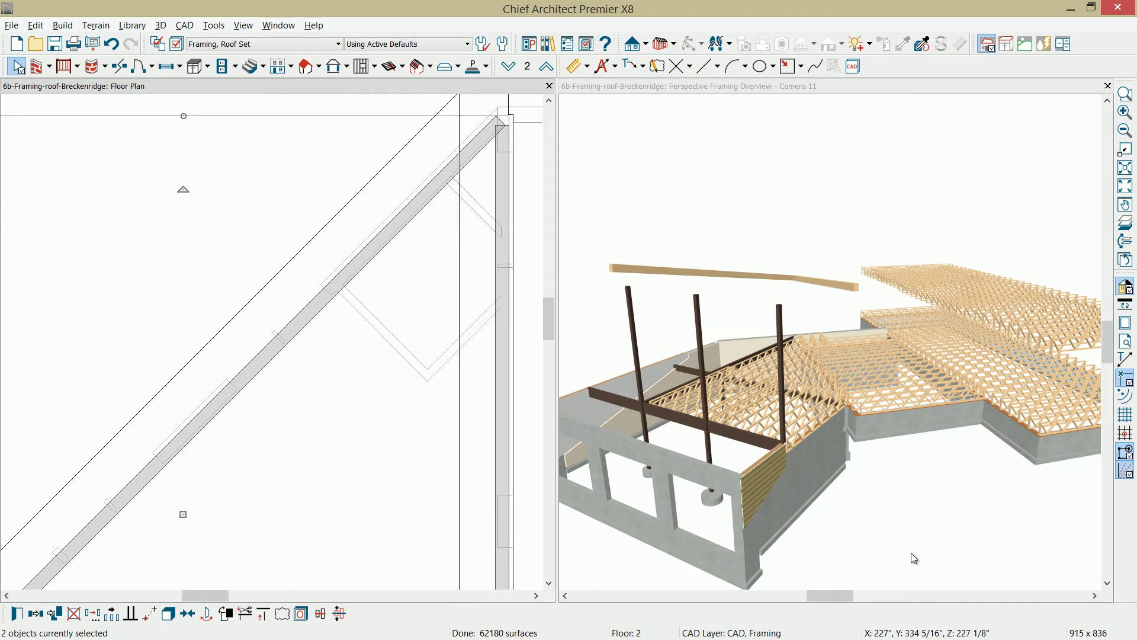
pyautogui.scroll(-5, 633, 290)
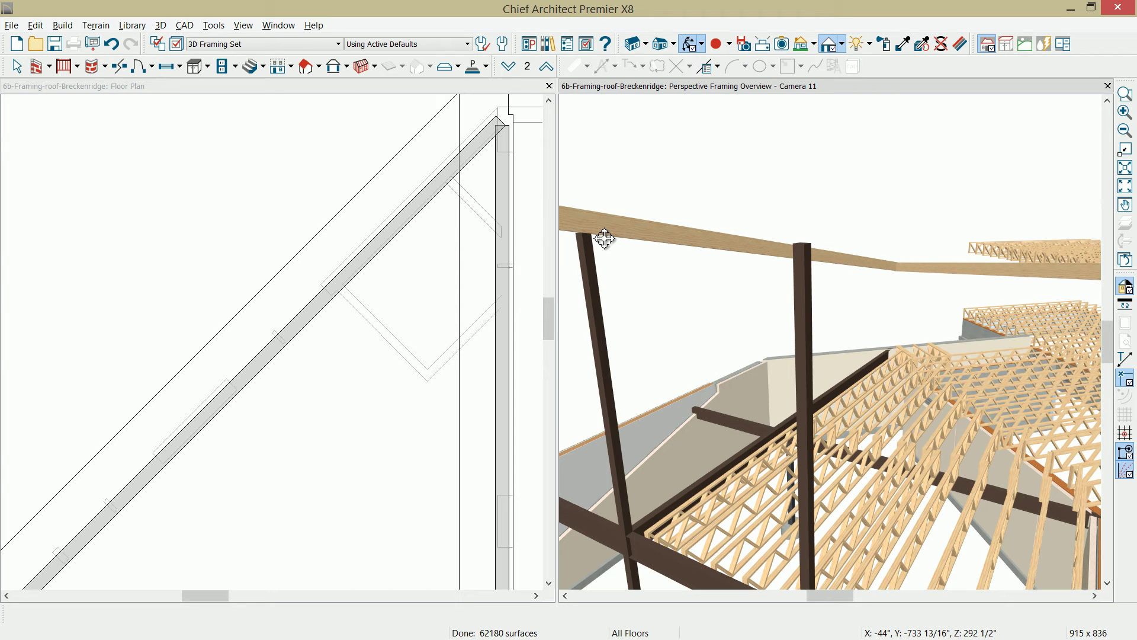
# Step: Sample AF-170 French Press from a post and paint it onto both roof beams
pyautogui.click(902, 46)
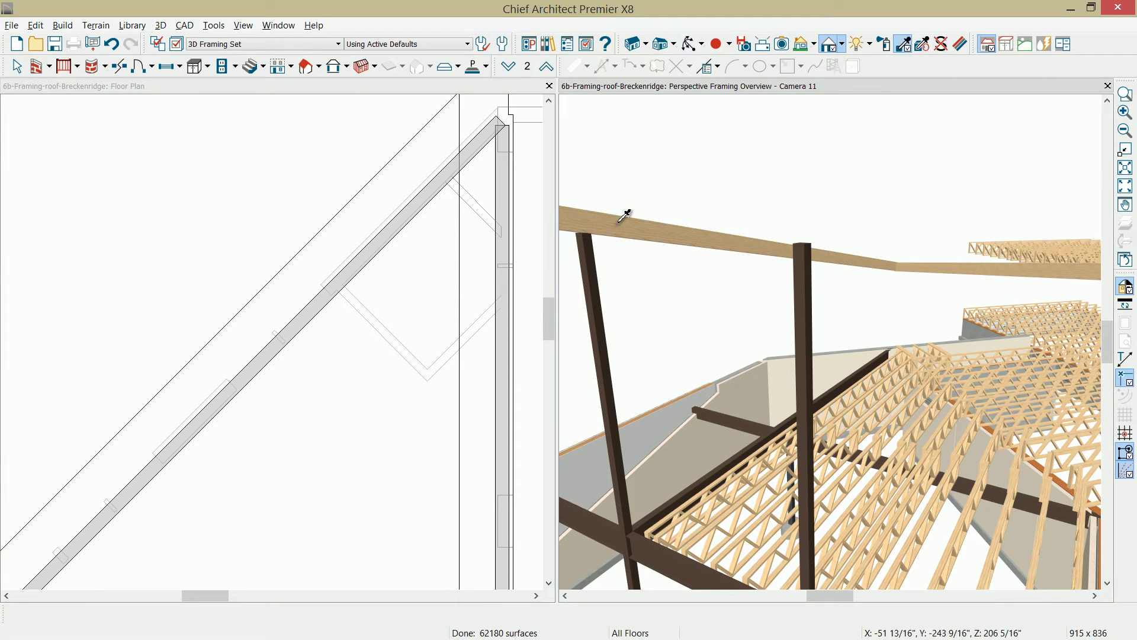
pyautogui.click(594, 246)
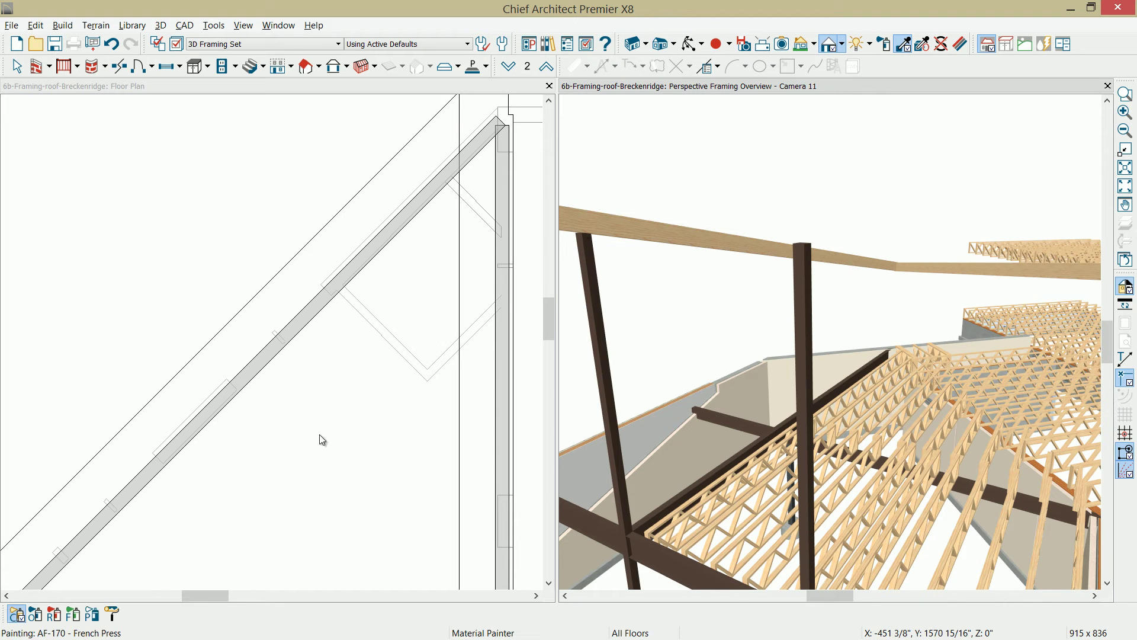
pyautogui.click(112, 614)
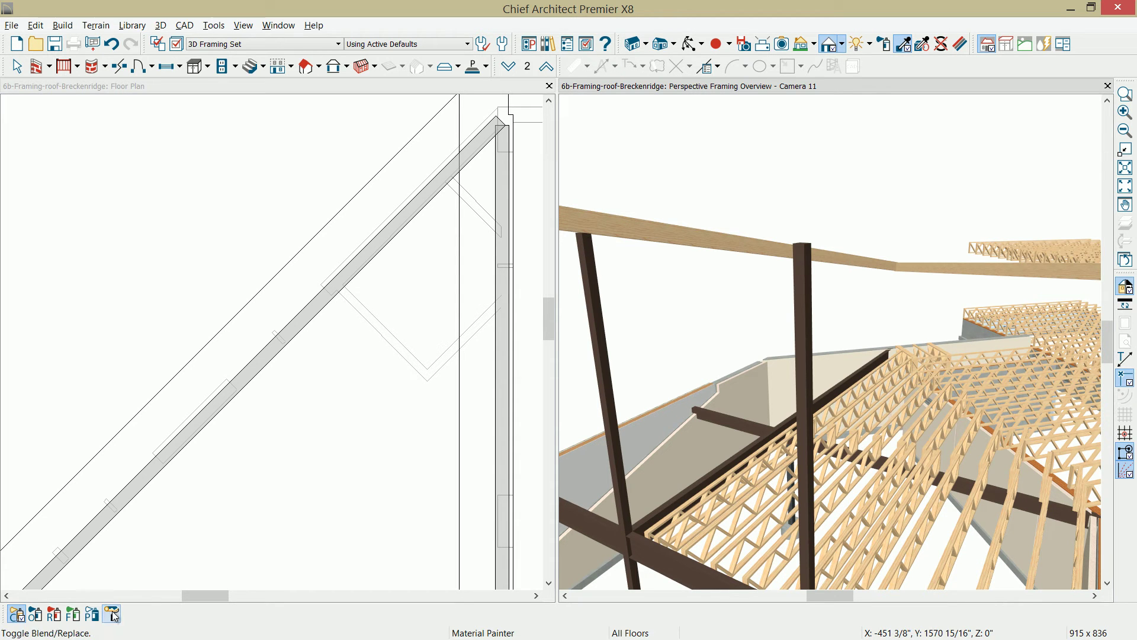
pyautogui.click(658, 235)
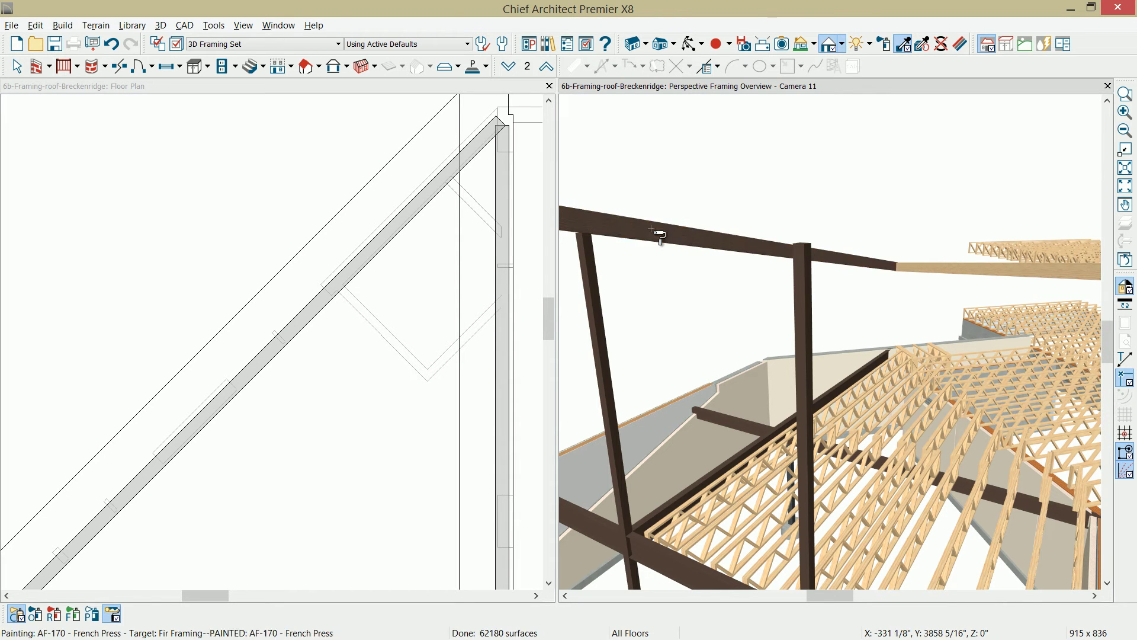
pyautogui.click(963, 276)
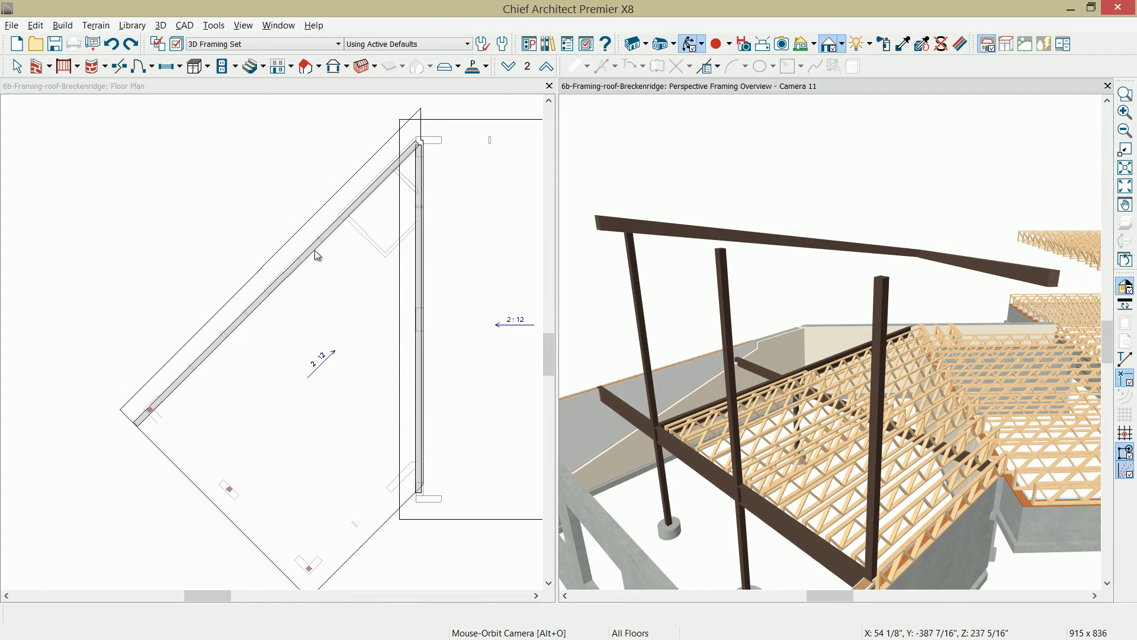
# Step: Turn on Disp for the CAD, Guidelines layer and pan the plan to the diagonal beam
pyautogui.click(317, 255)
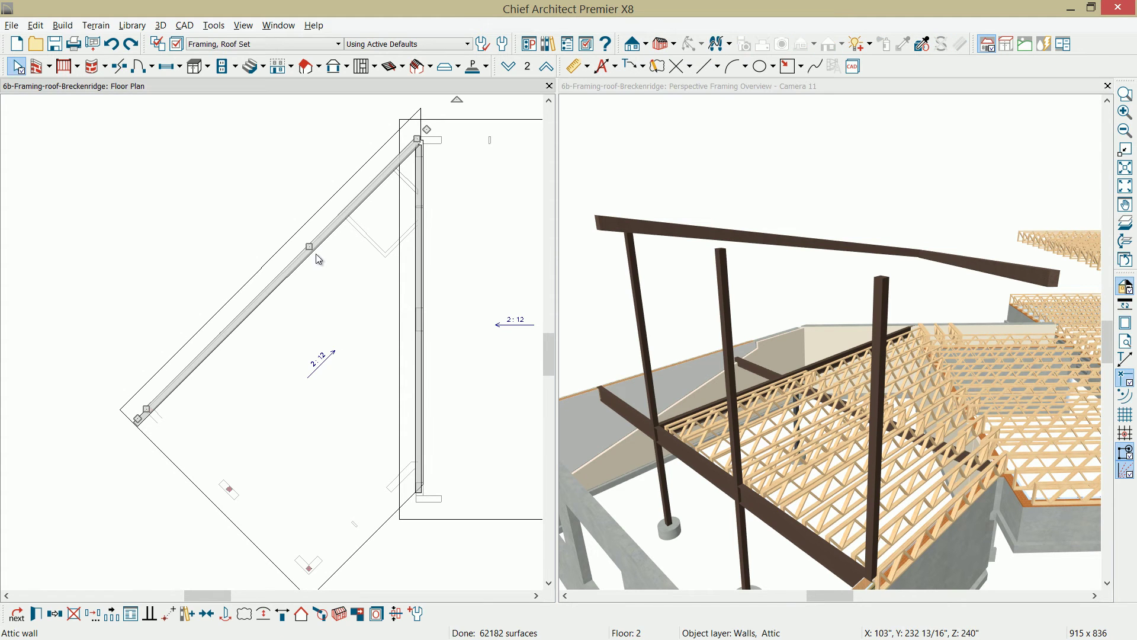
pyautogui.click(181, 47)
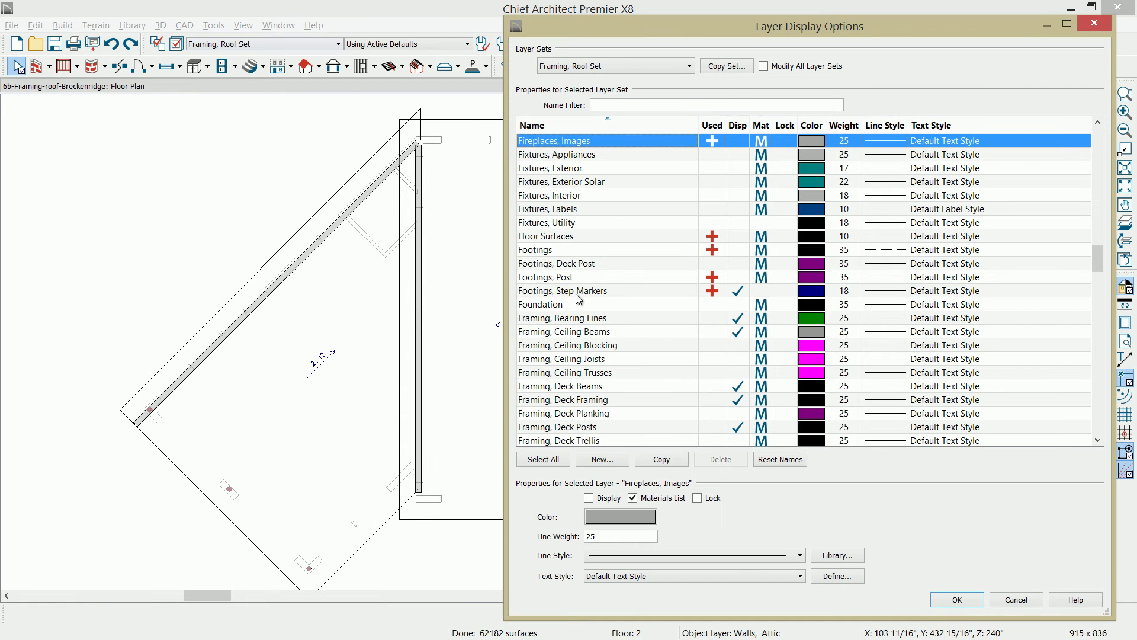
pyautogui.click(622, 105)
pyautogui.write('gui')
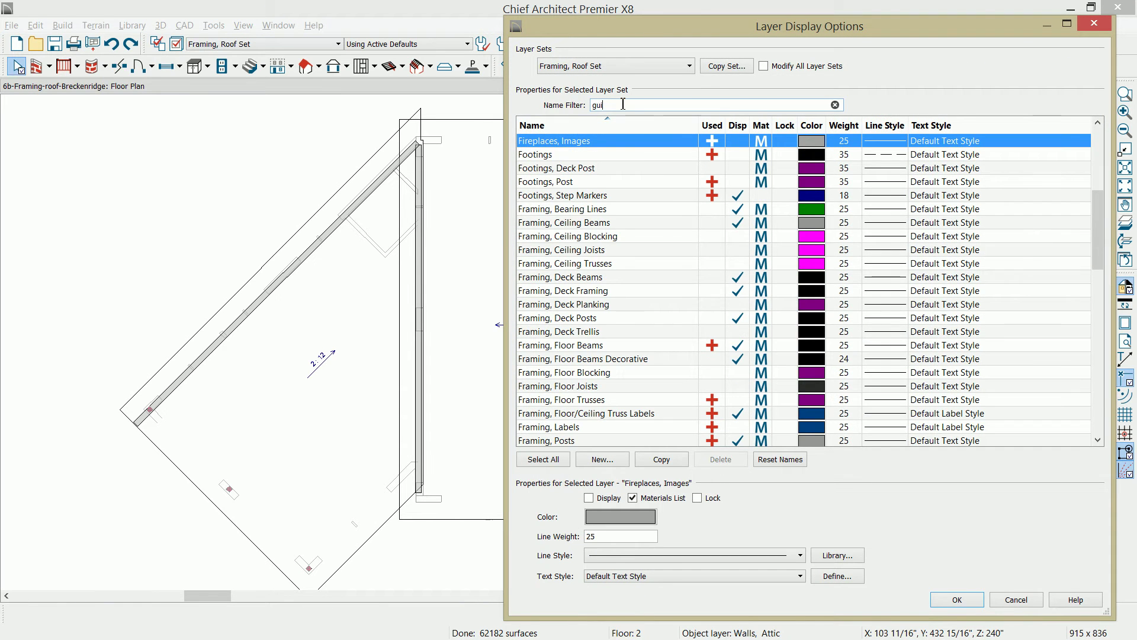
pyautogui.write('d')
pyautogui.click(582, 143)
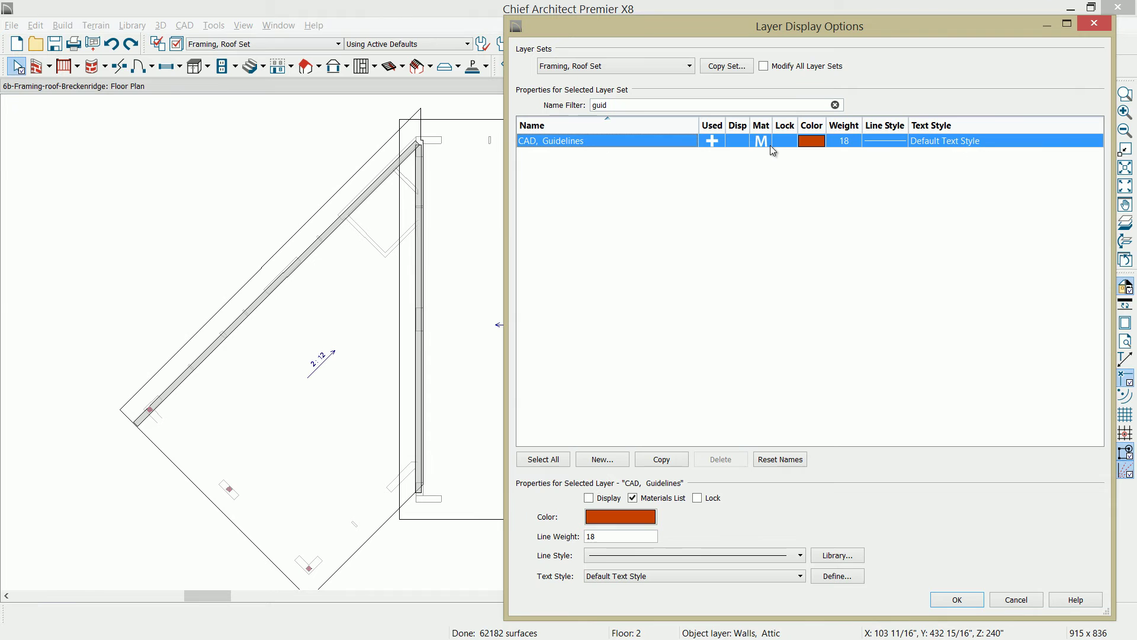
pyautogui.click(740, 142)
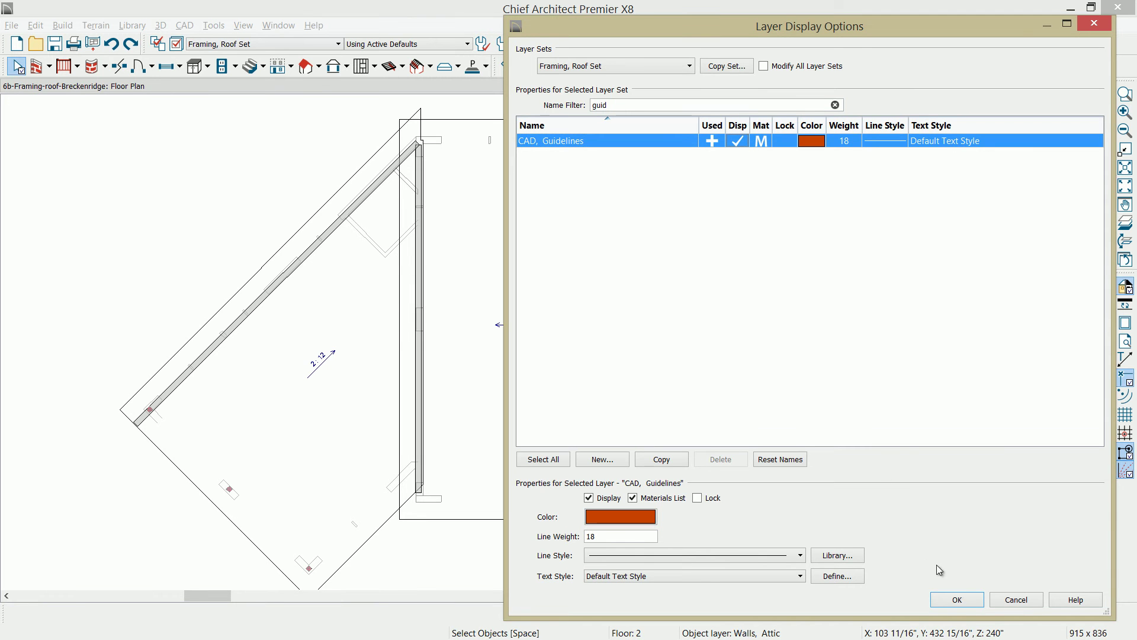
pyautogui.click(957, 599)
pyautogui.moveTo(300, 469); pyautogui.dragTo(300, 409, button='middle')
# Step: Make a mirrored copy of the diagonal roof beam with Reflect About Object
pyautogui.click(159, 333)
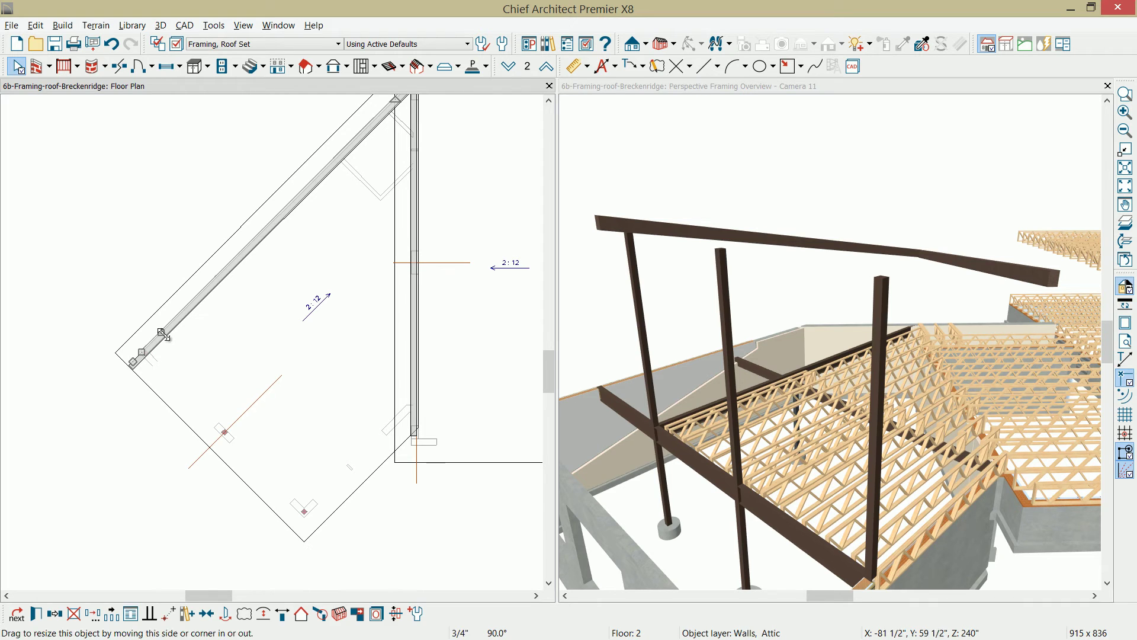
pyautogui.press('Tab')
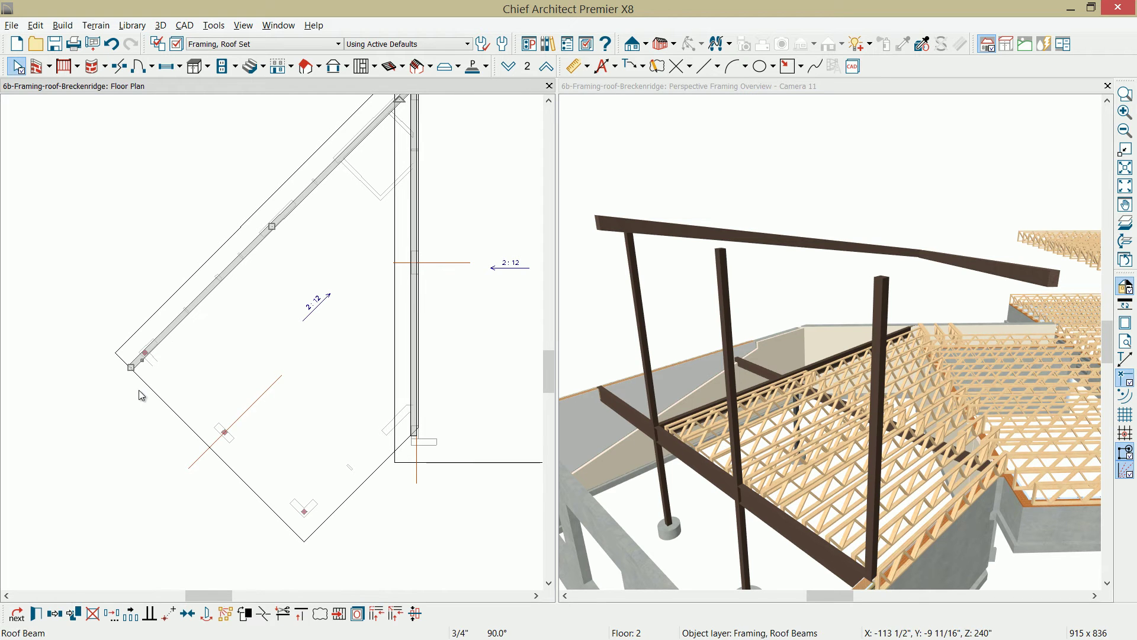
pyautogui.click(53, 615)
pyautogui.click(55, 615)
pyautogui.click(219, 442)
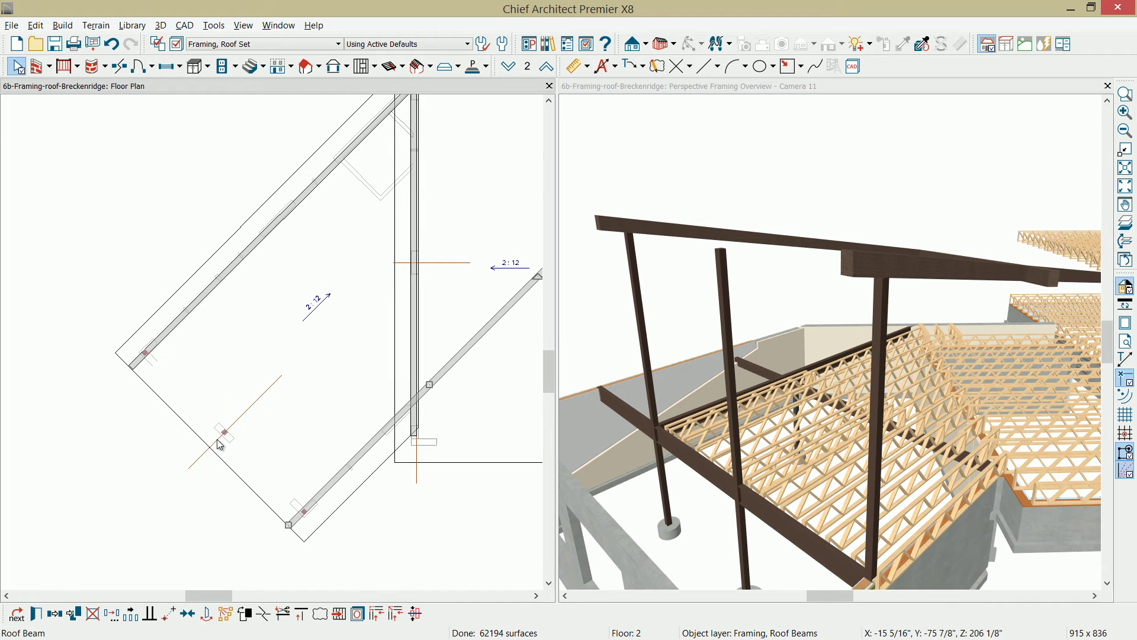
# Step: Copy the beam between the other two and centre it on the red guideline
pyautogui.click(55, 615)
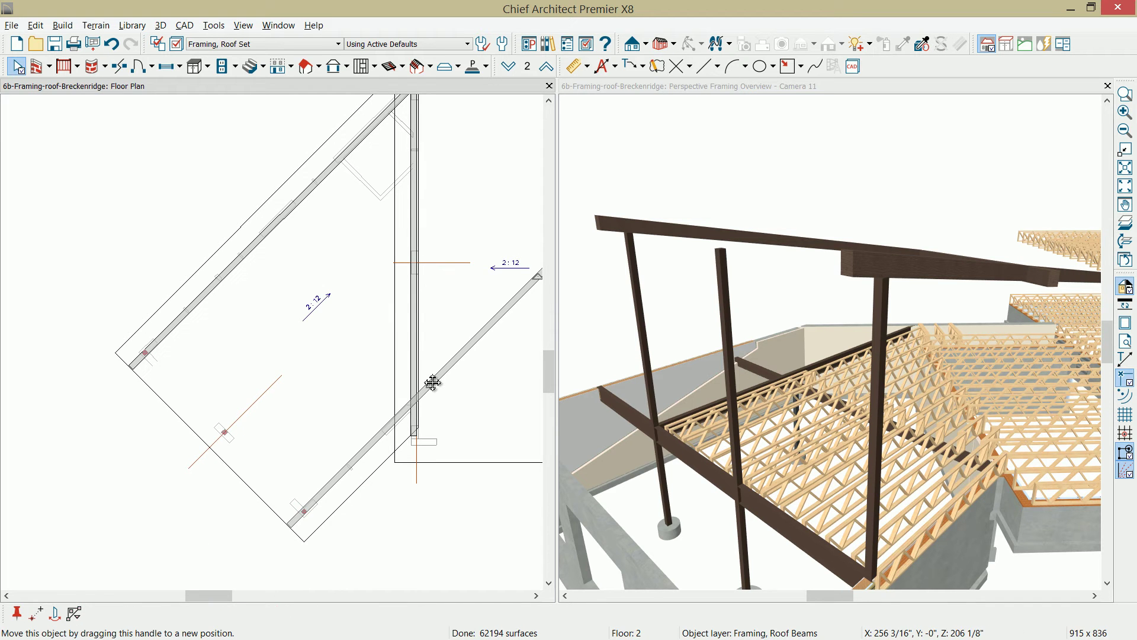
pyautogui.moveTo(431, 385); pyautogui.dragTo(390, 346)
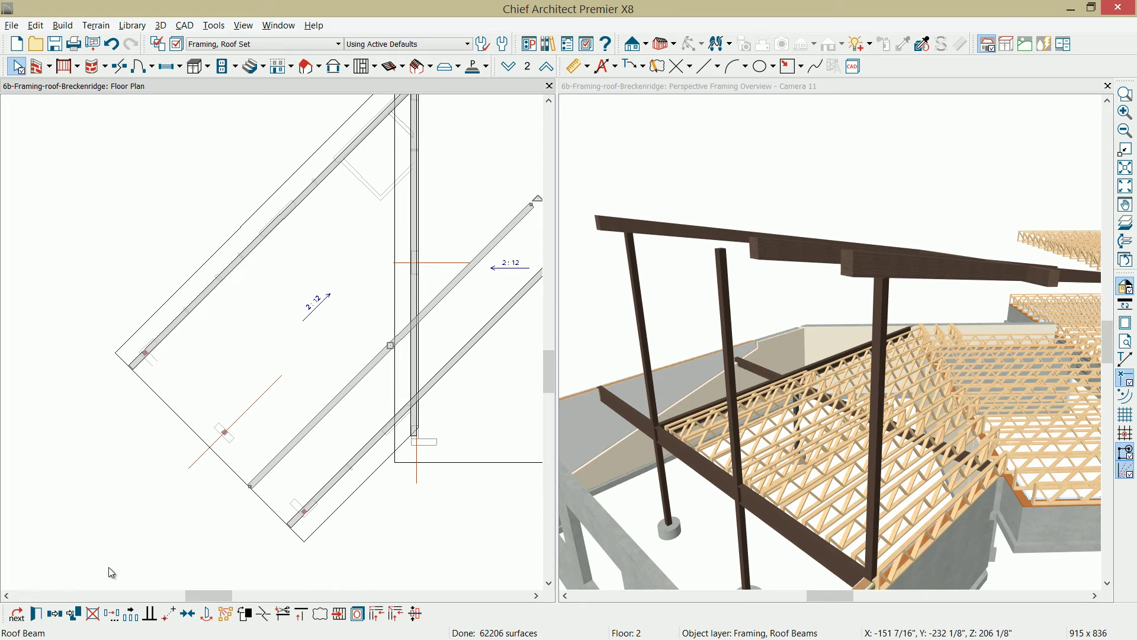
pyautogui.click(187, 614)
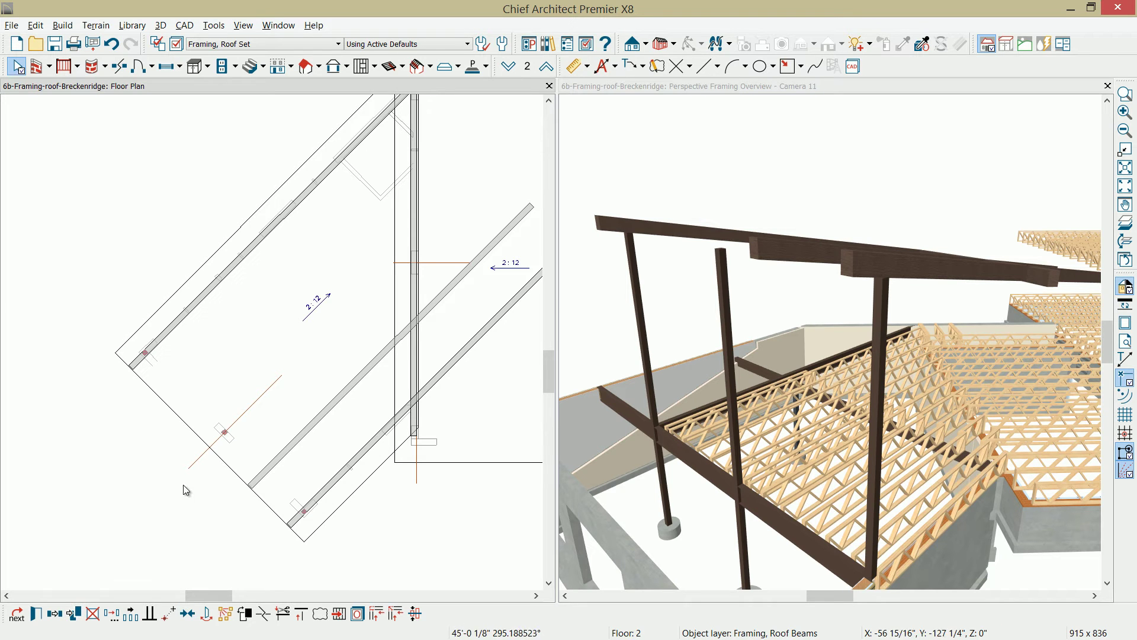
pyautogui.click(194, 467)
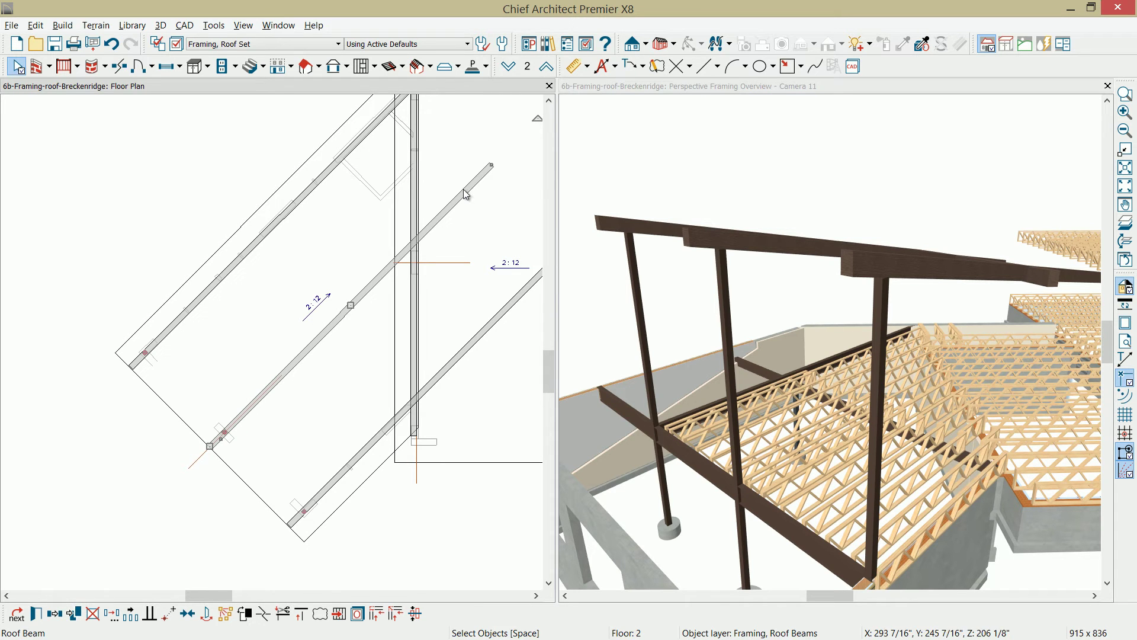
# Step: Clear the short guideline below the wall, then orbit the 3D view to view the three diagonal beams
pyautogui.click(417, 480)
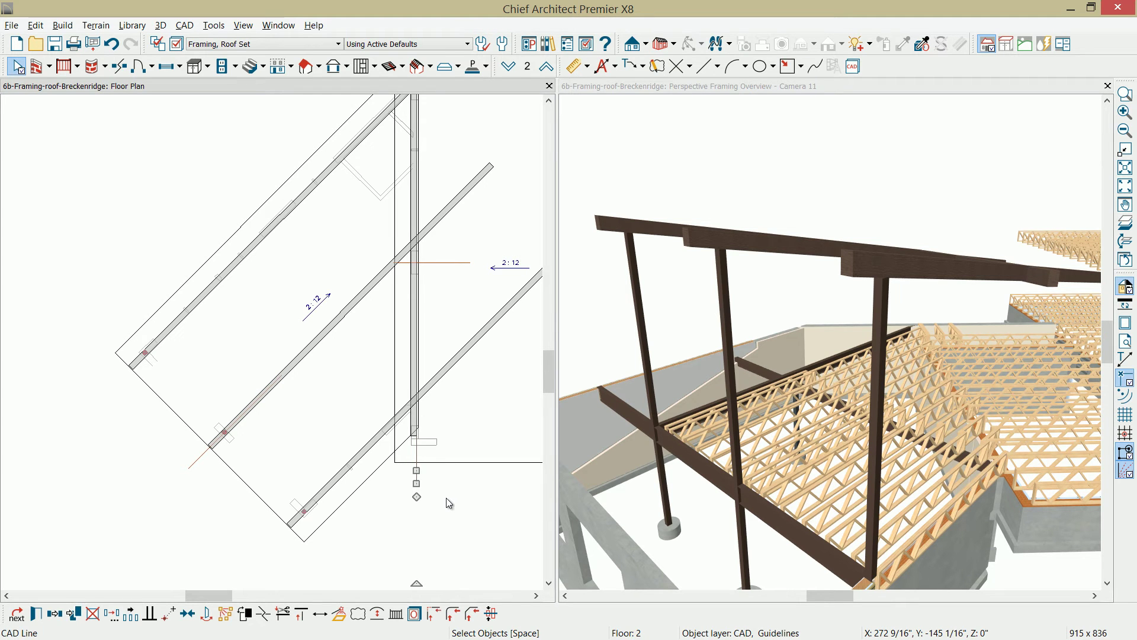
pyautogui.press('Escape')
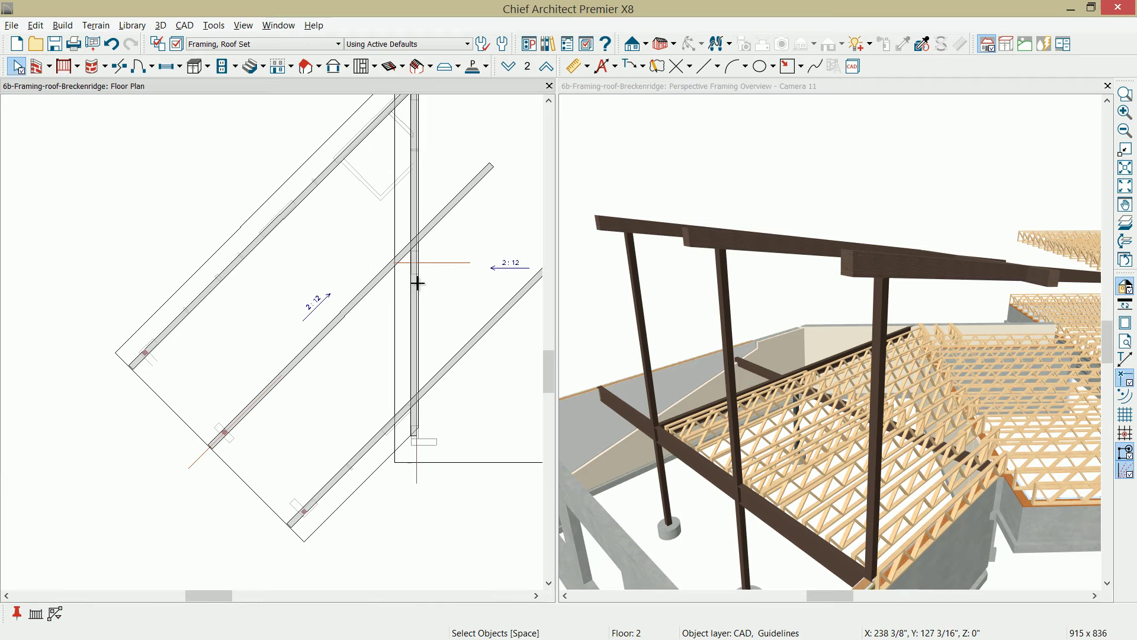
pyautogui.moveTo(468, 144); pyautogui.dragTo(496, 376)
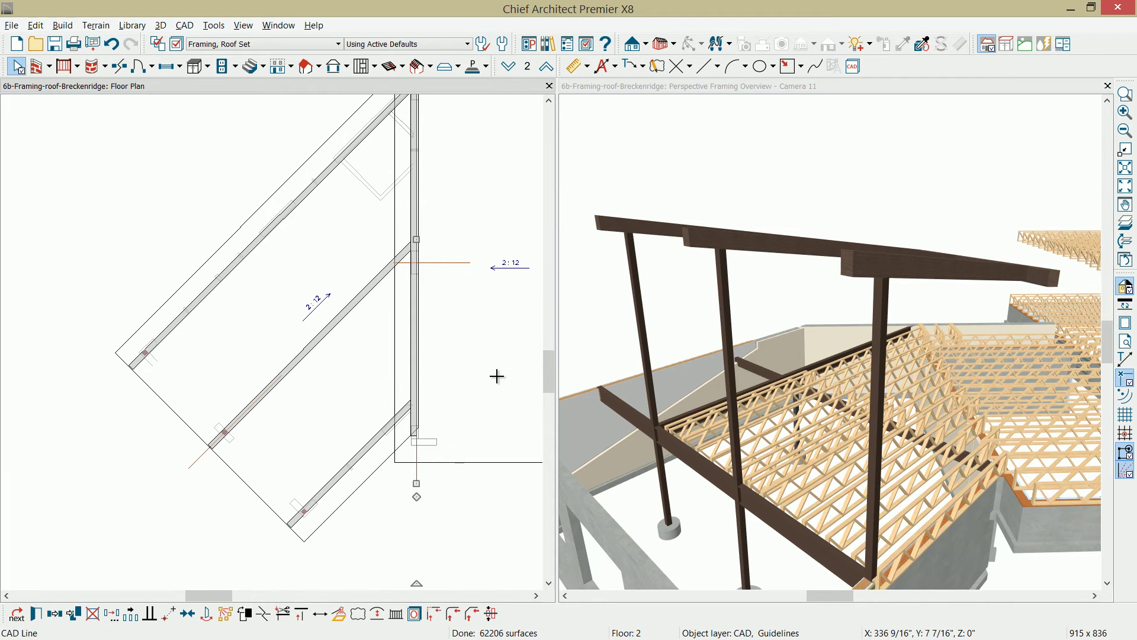
pyautogui.click(878, 300)
pyautogui.moveTo(878, 300)
pyautogui.mouseDown()
pyautogui.moveTo(841, 329)
pyautogui.moveTo(878, 310)
pyautogui.mouseUp()
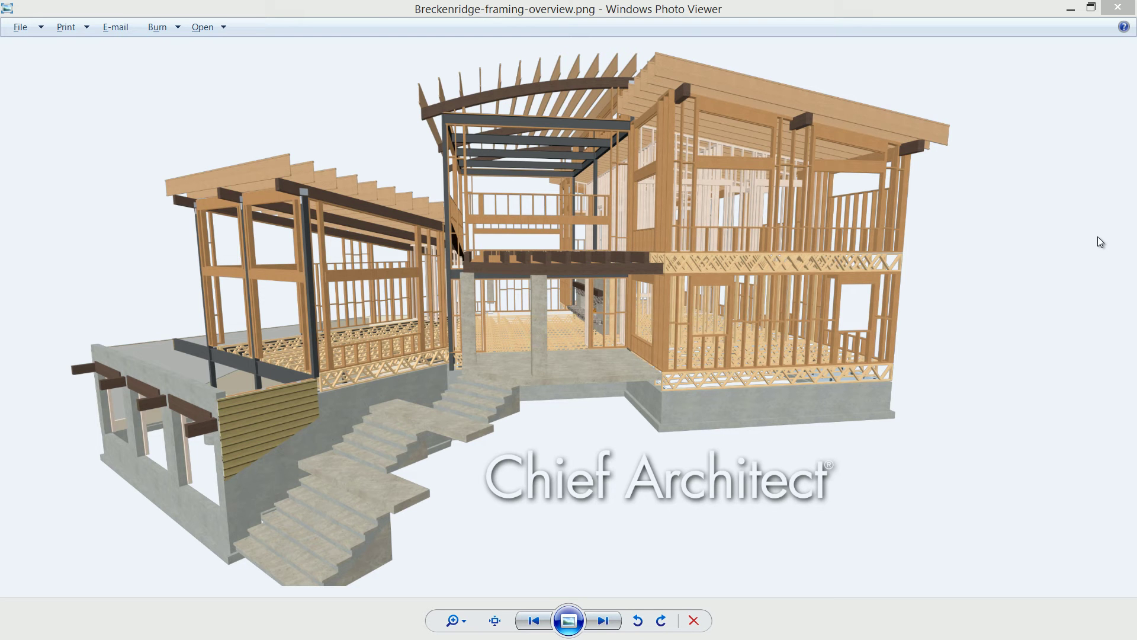
# Step: Draw a roof beam along the right room's bottom wall and move it onto the wall line
pyautogui.click(1125, 8)
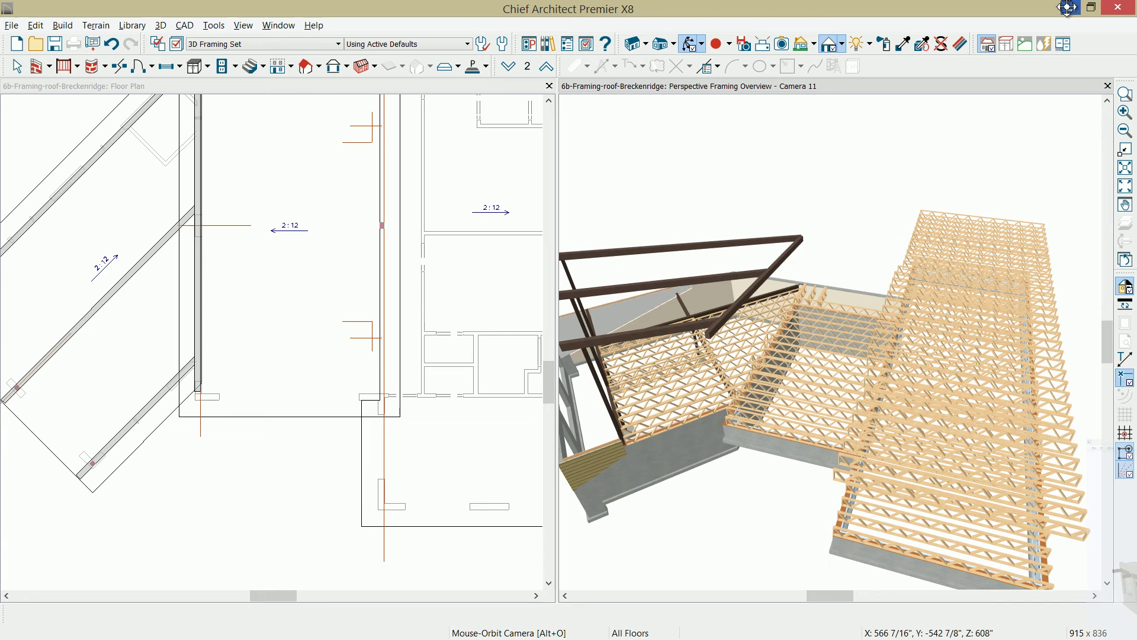
pyautogui.moveTo(300, 344); pyautogui.dragTo(325, 284, button='middle')
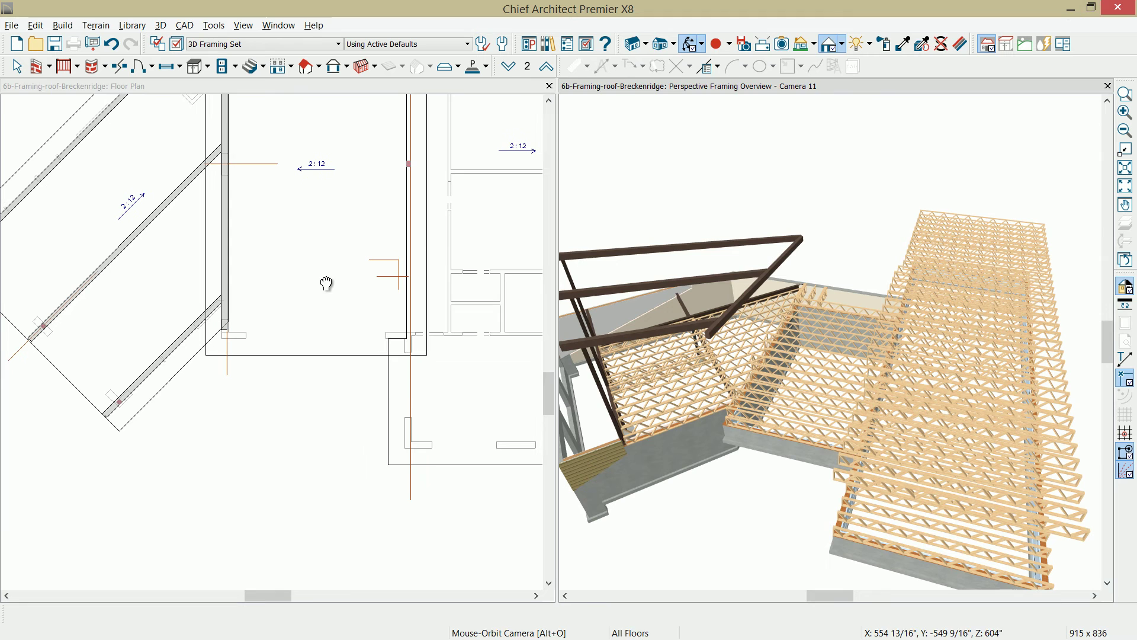
pyautogui.click(430, 74)
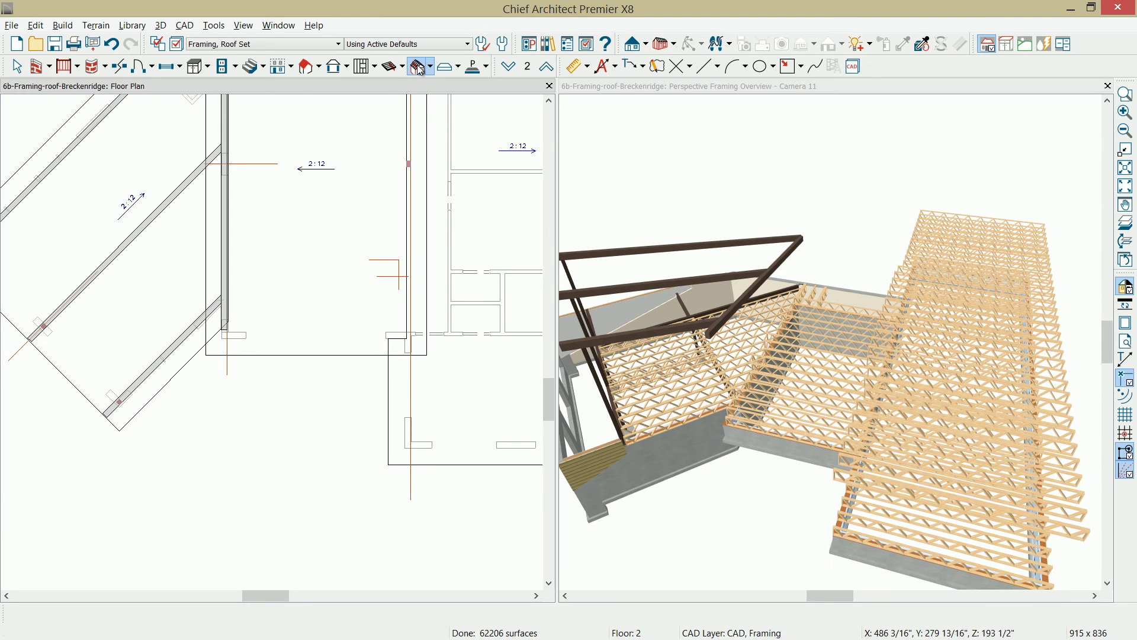
pyautogui.moveTo(205, 335); pyautogui.dragTo(427, 325)
pyautogui.click(289, 333)
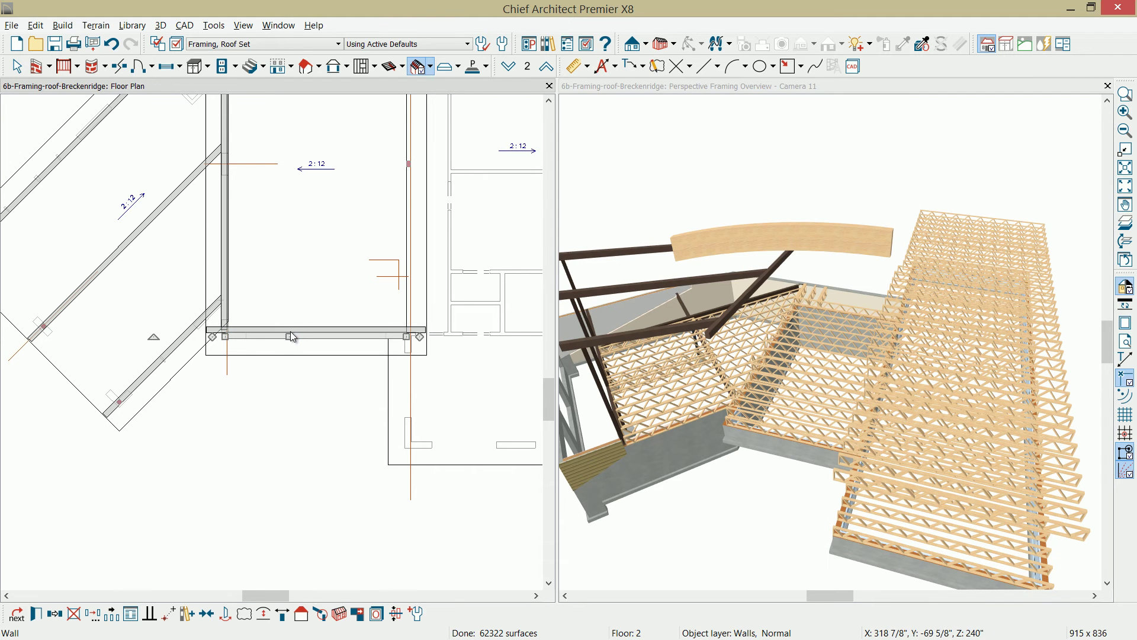
pyautogui.click(290, 333)
pyautogui.moveTo(315, 327); pyautogui.dragTo(315, 336)
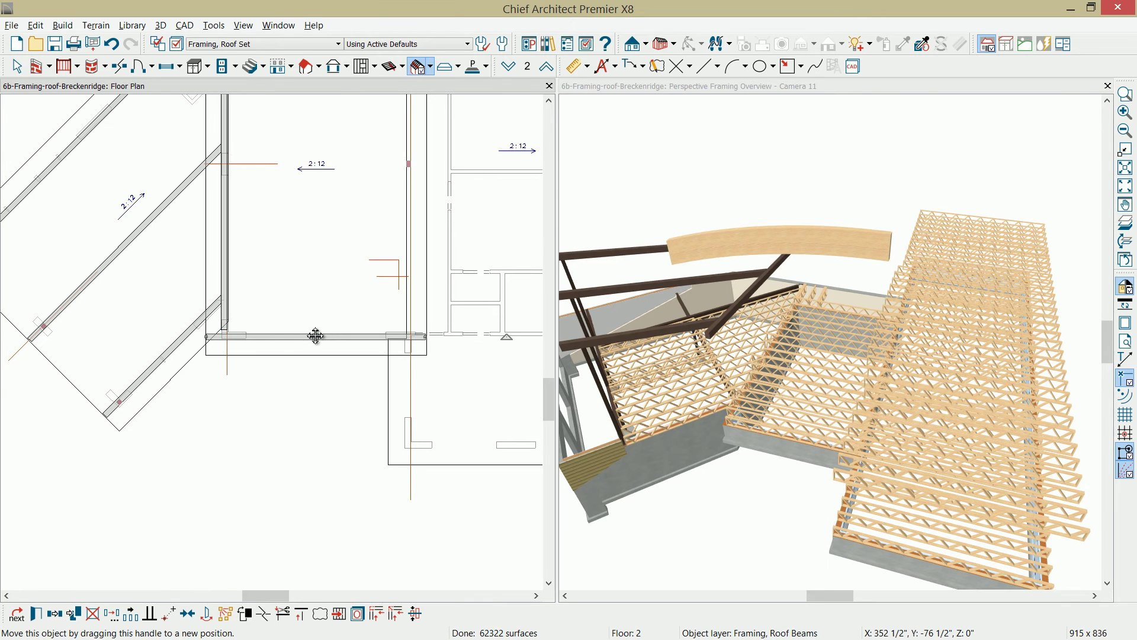
# Step: Turn off the beam's Automatic Height and lower it 21 inches, topping at 306 7/16"
pyautogui.doubleClick(316, 336)
pyautogui.click(714, 125)
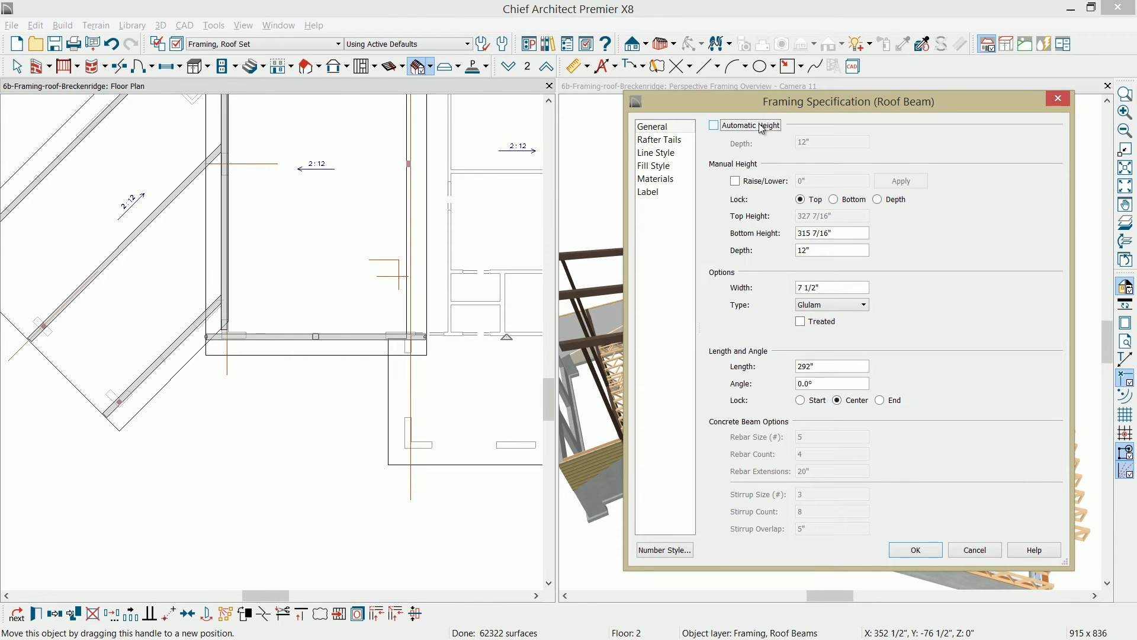
pyautogui.click(762, 181)
pyautogui.click(820, 182)
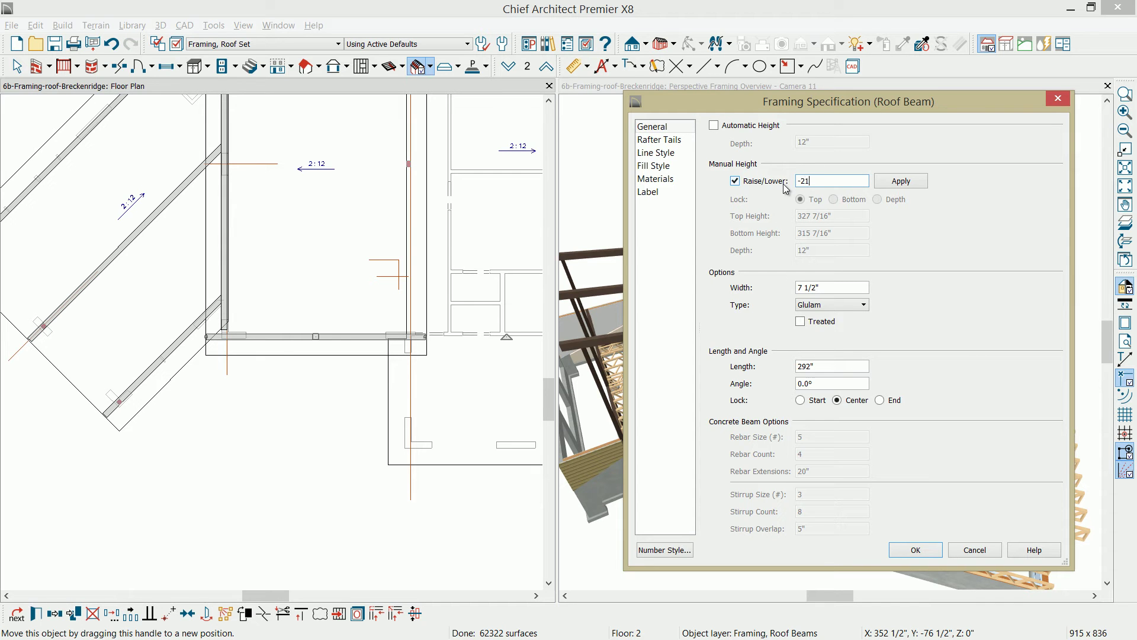
pyautogui.click(924, 550)
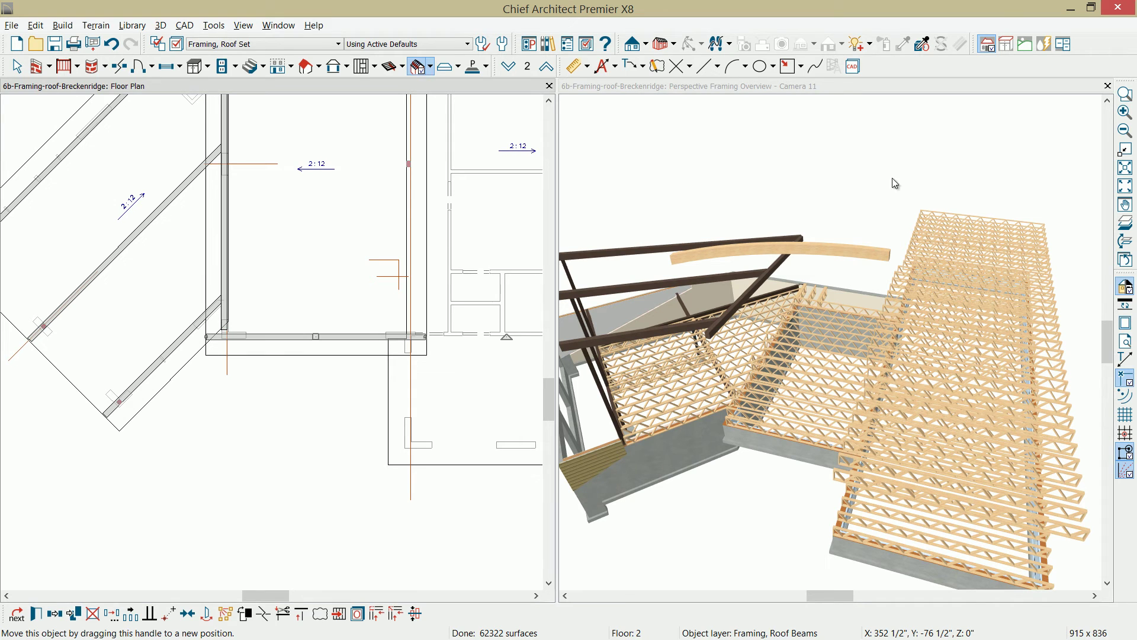
# Step: Paint the curved beam dark brown with the Material Painter
pyautogui.click(845, 87)
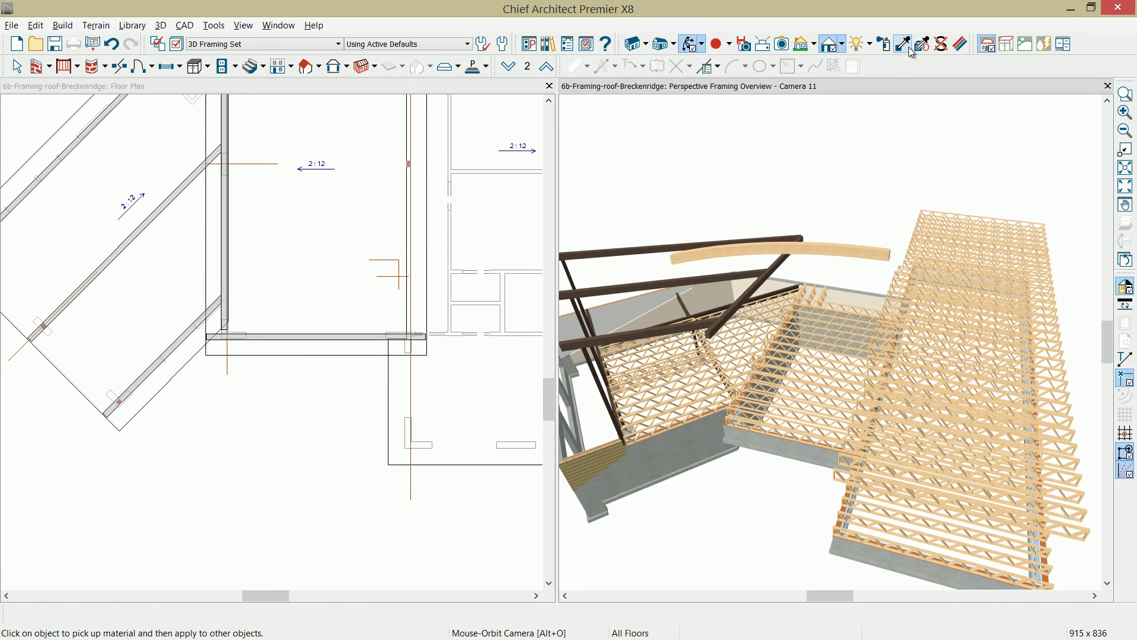
pyautogui.click(908, 48)
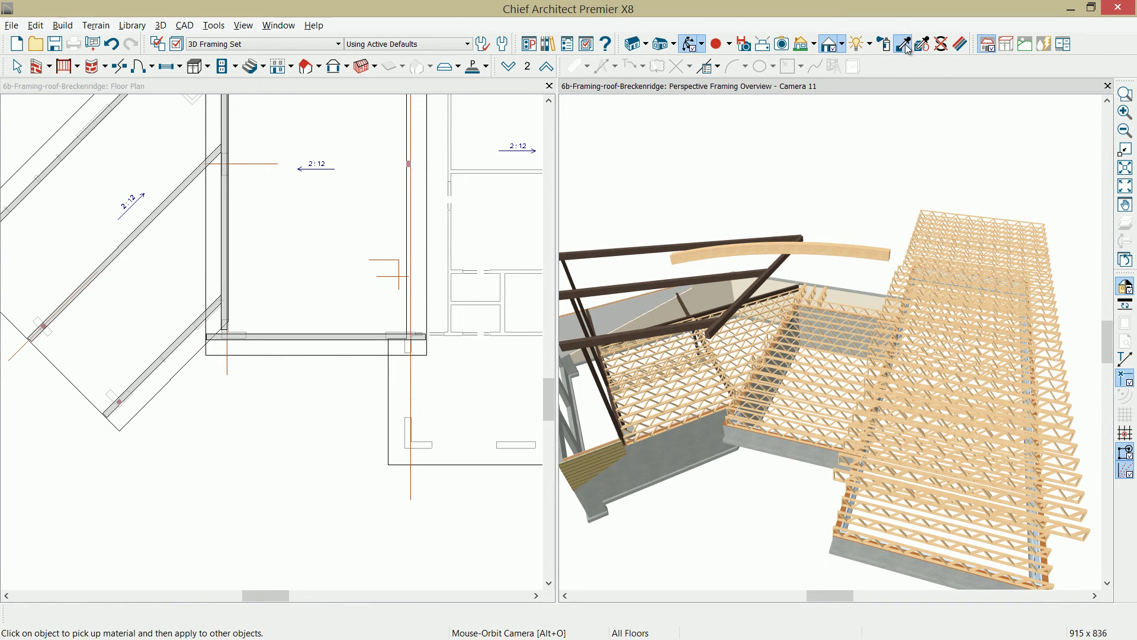
pyautogui.click(741, 257)
# Step: Mirror the bottom-wall beam onto the room's top wall with Reflect About Object
pyautogui.moveTo(416, 320)
pyautogui.mouseDown(button='middle')
pyautogui.moveTo(388, 400)
pyautogui.moveTo(393, 444)
pyautogui.mouseUp(button='middle')
pyautogui.click(394, 445)
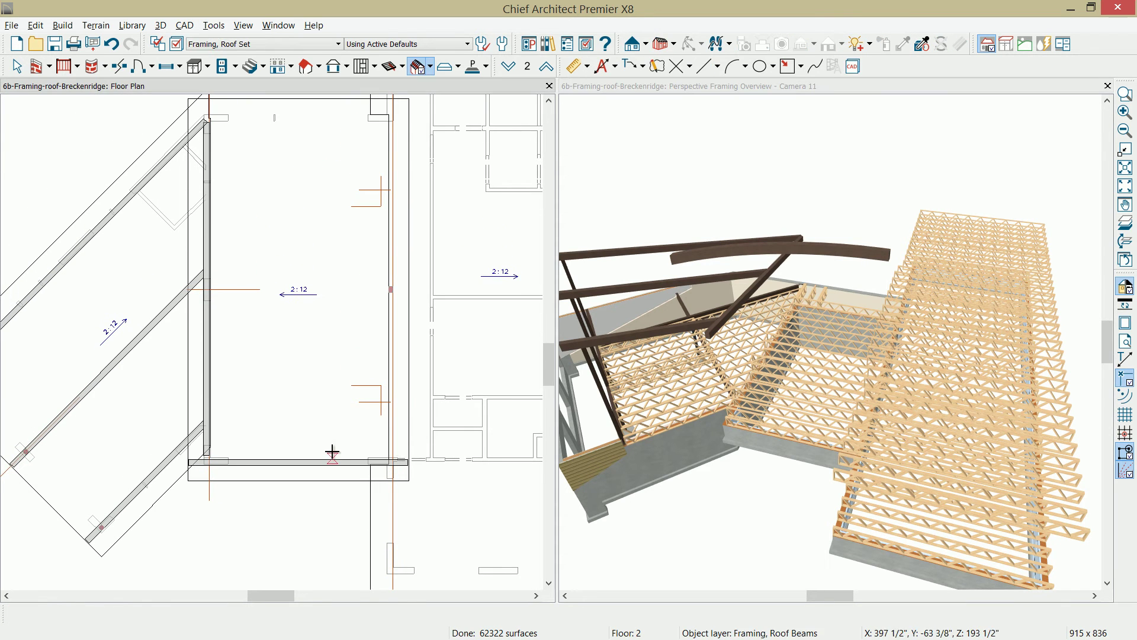
pyautogui.click(333, 462)
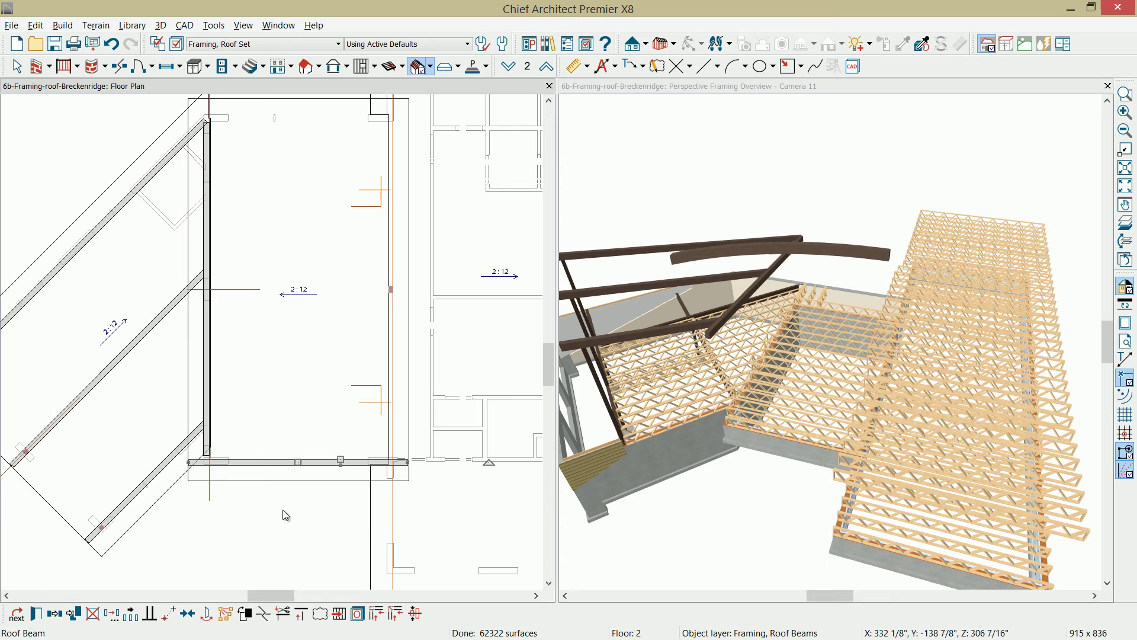
pyautogui.click(55, 613)
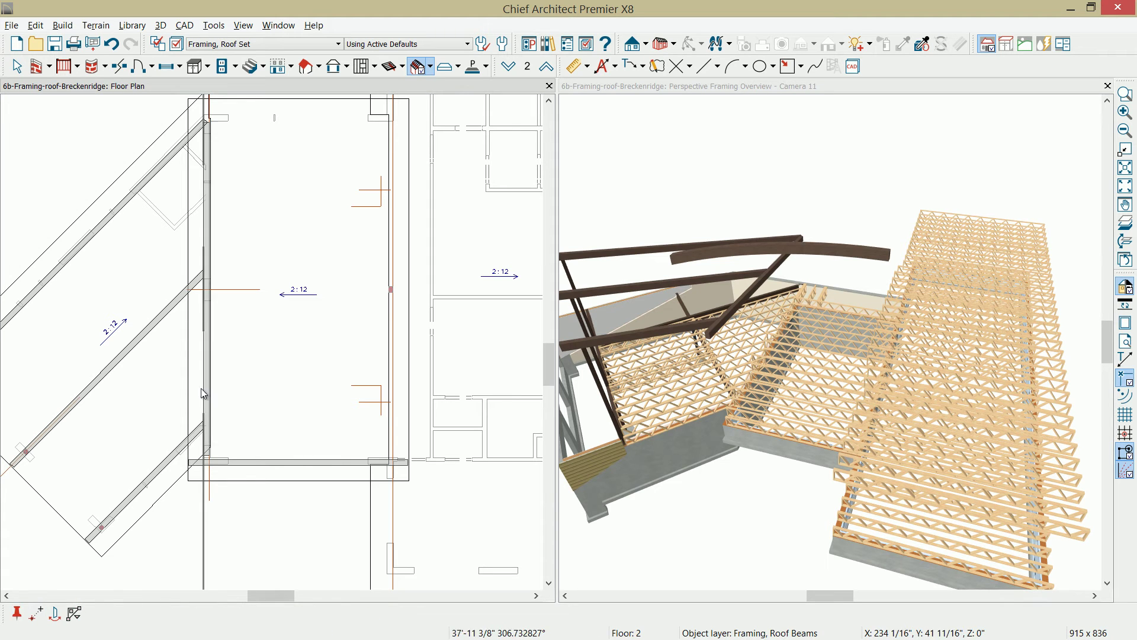
pyautogui.click(235, 295)
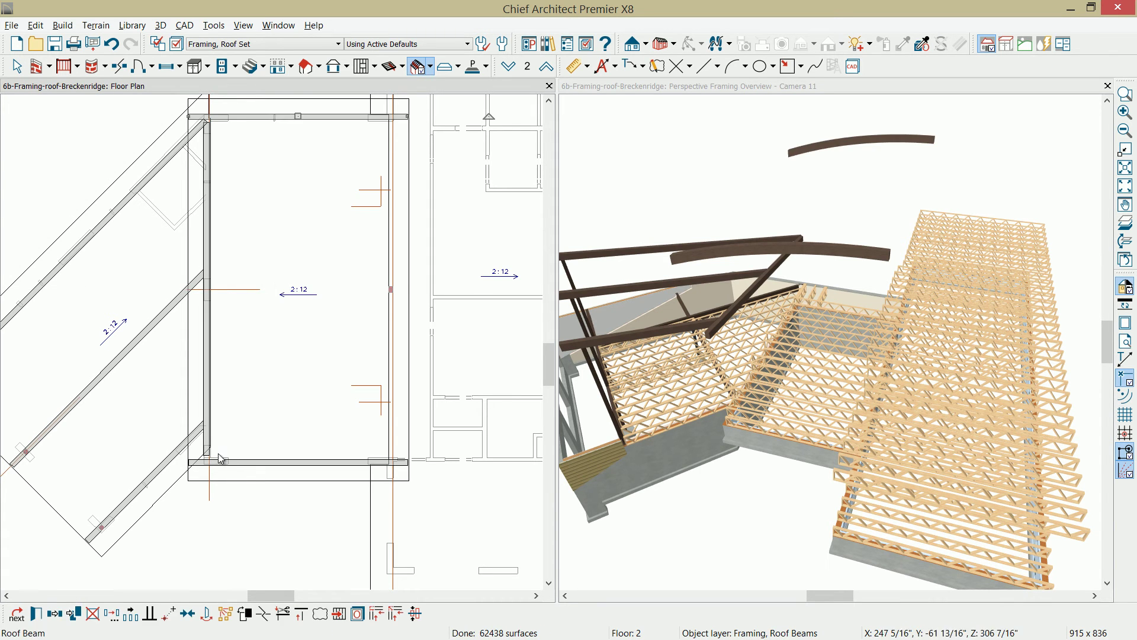
# Step: Copy the bottom beam across the middle of the room and enlarge the 3D view
pyautogui.click(234, 461)
pyautogui.click(296, 462)
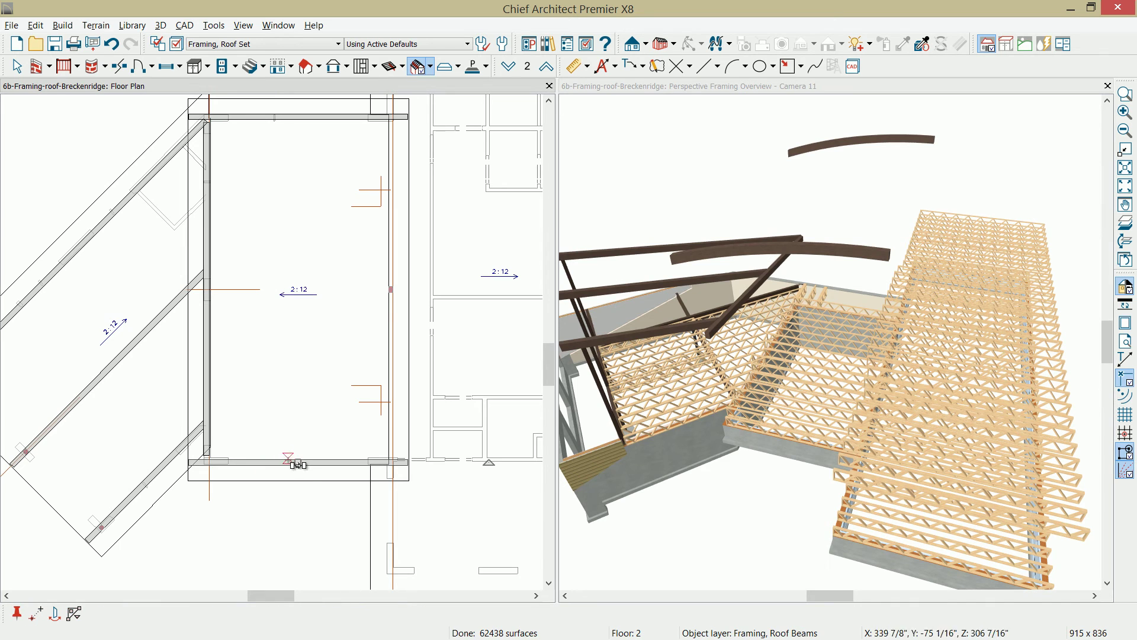
pyautogui.moveTo(296, 462); pyautogui.dragTo(243, 290)
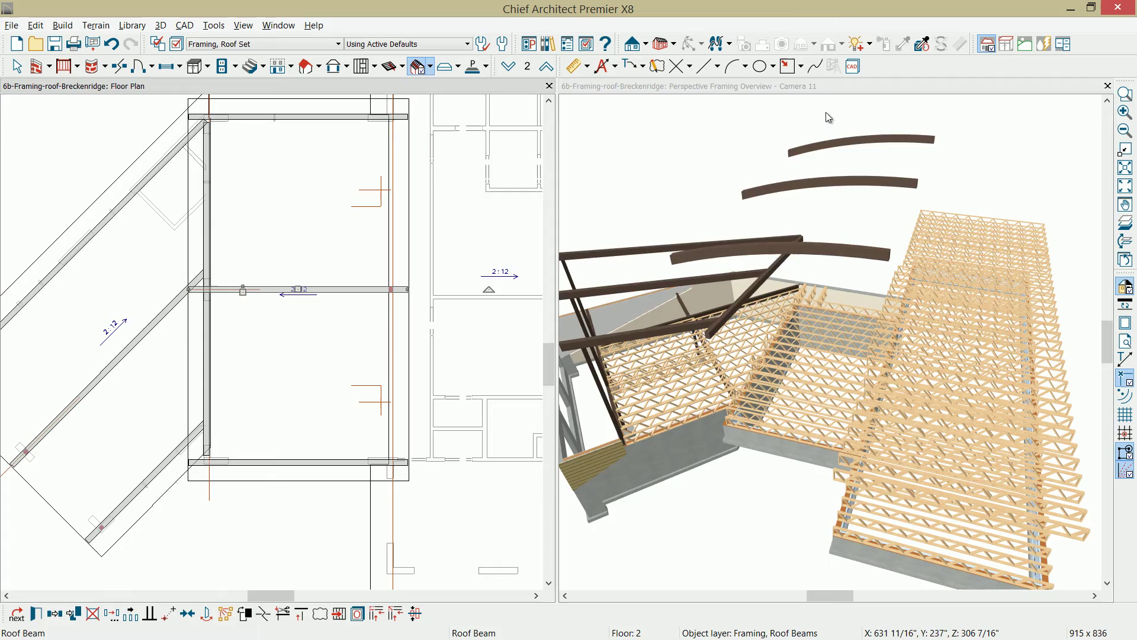
pyautogui.doubleClick(830, 87)
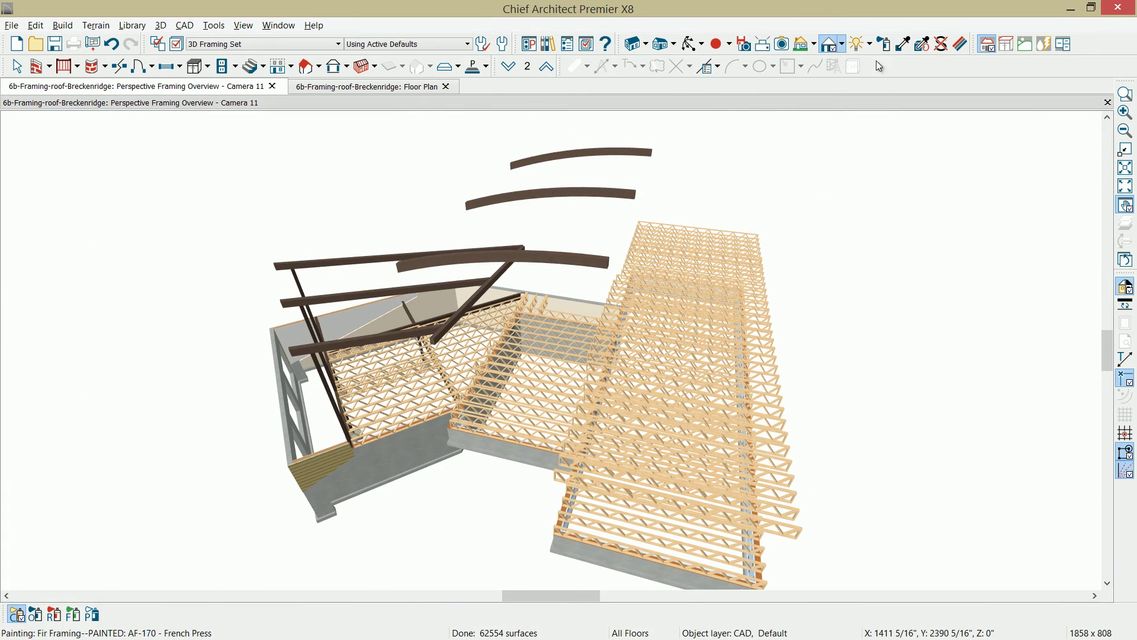
# Step: Orbit the 3D framing view back and forth to inspect the curved beams from all sides
pyautogui.click(692, 44)
pyautogui.moveTo(835, 325); pyautogui.dragTo(601, 338)
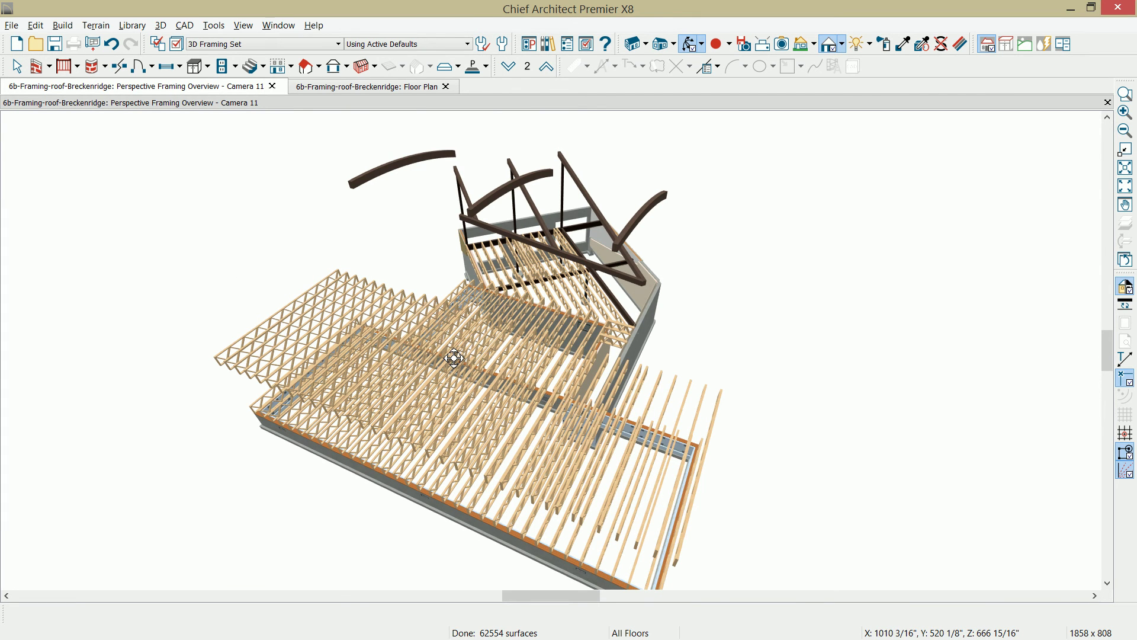
pyautogui.moveTo(464, 347); pyautogui.dragTo(689, 329)
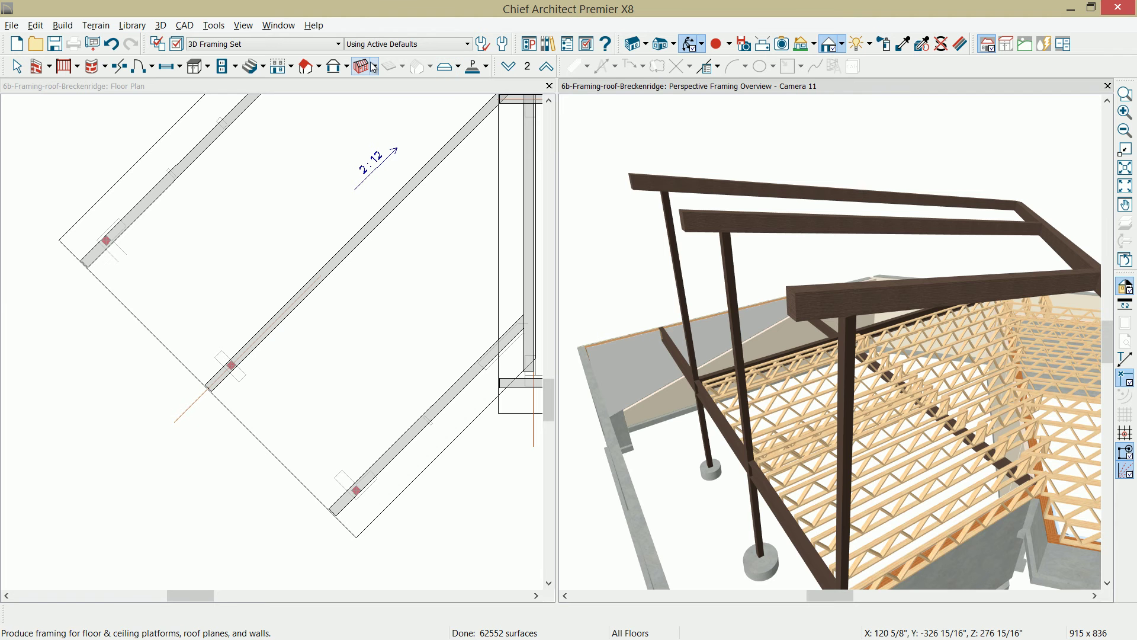
# Step: Draw a rafter along the diagonal edge of the angled roof section
pyautogui.click(373, 68)
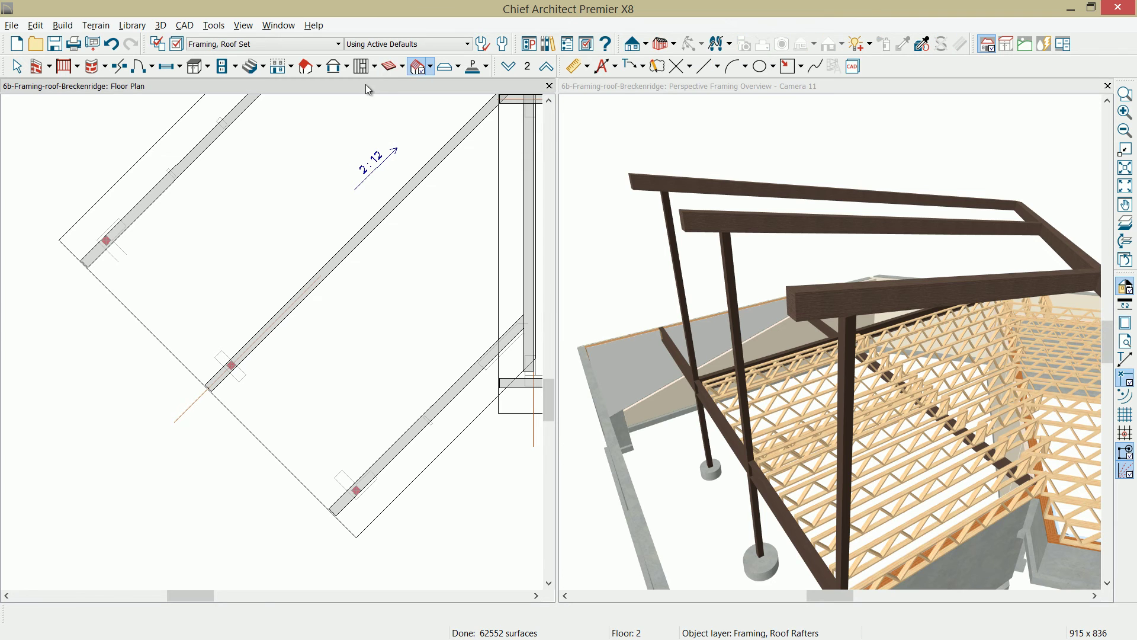
pyautogui.click(430, 66)
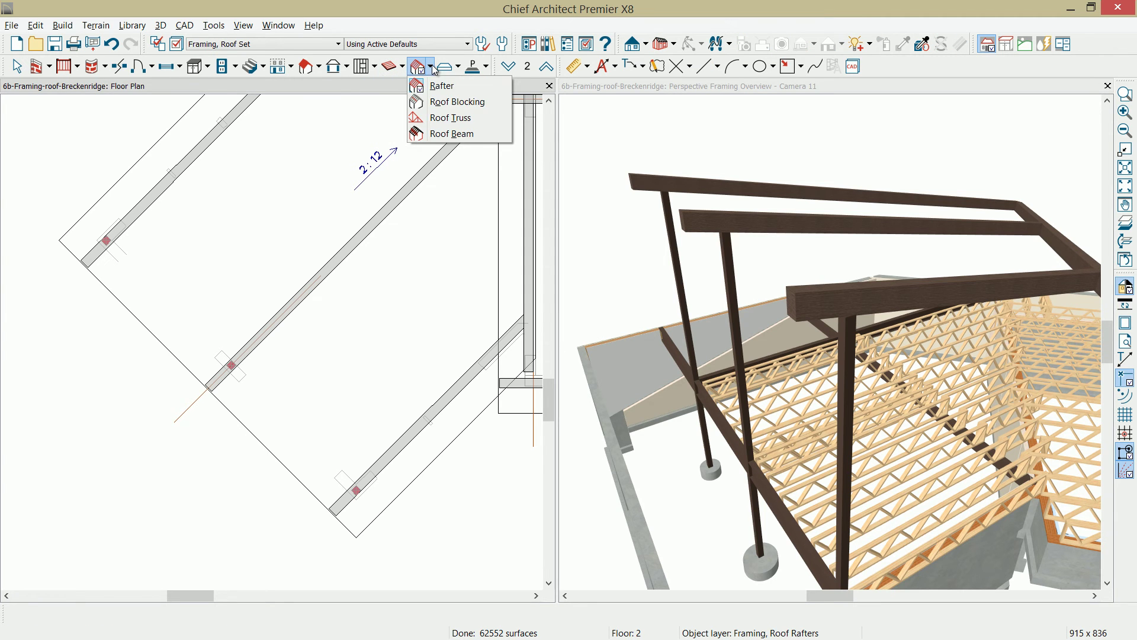
pyautogui.click(435, 93)
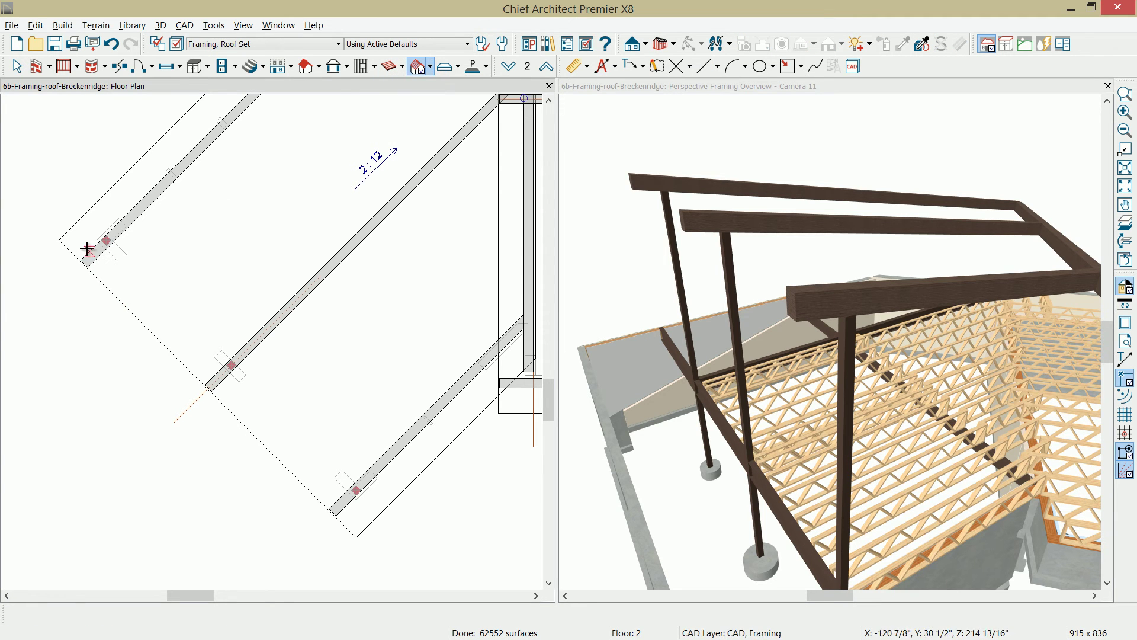
pyautogui.moveTo(69, 234); pyautogui.dragTo(368, 533)
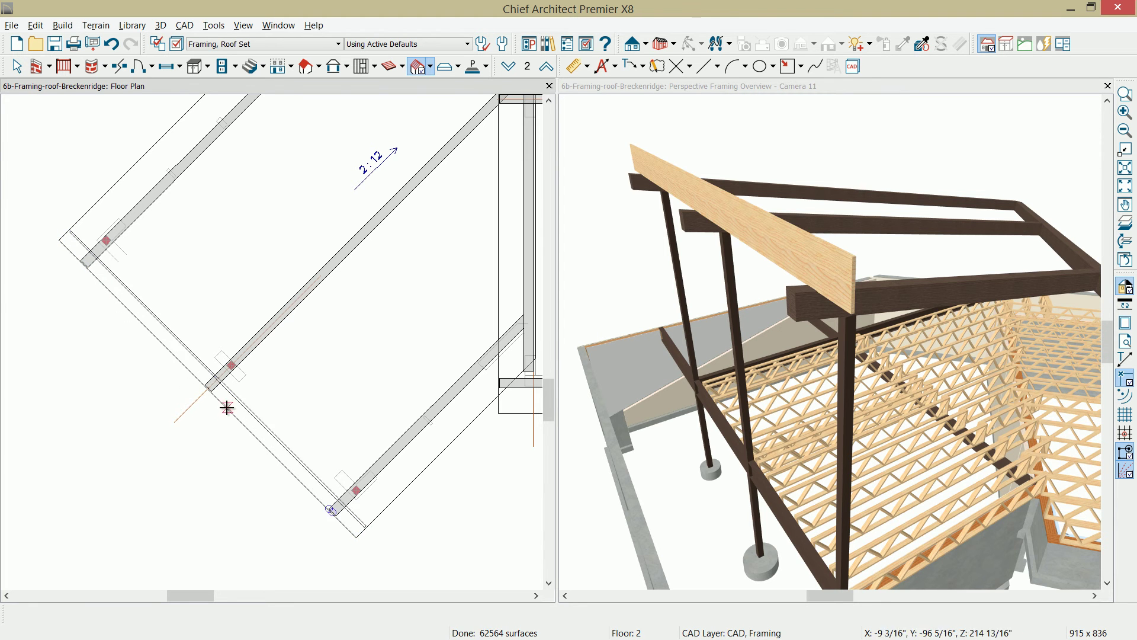
pyautogui.scroll(2, 202, 392)
pyautogui.scroll(4, 202, 392)
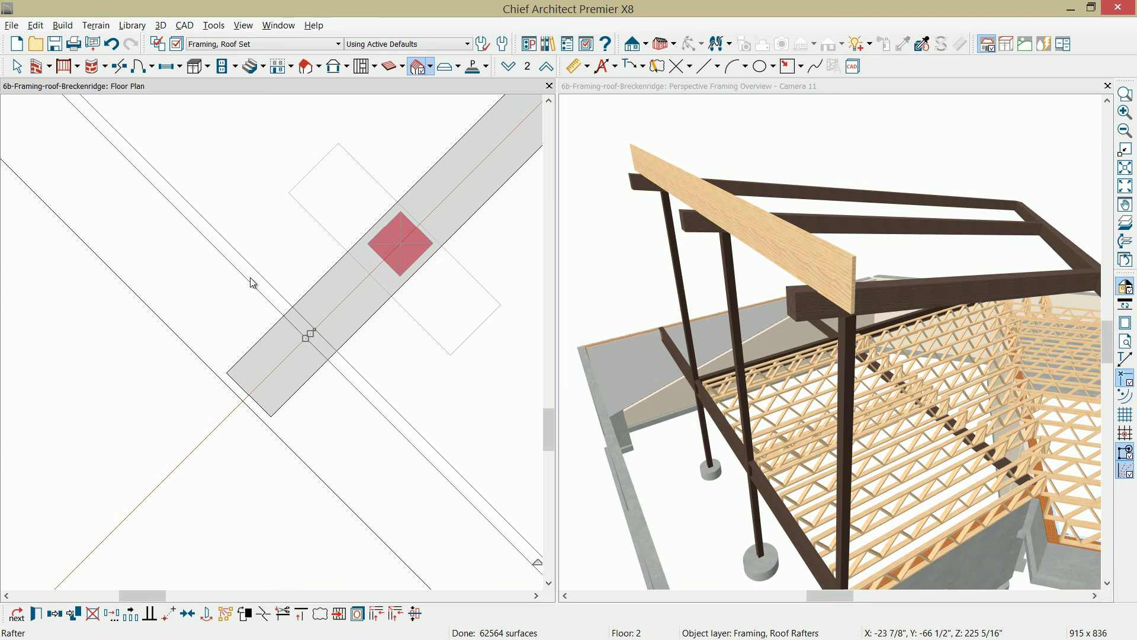
pyautogui.moveTo(308, 336); pyautogui.dragTo(262, 399)
# Step: Change the new rafter's framing type from Lumber to I-Joist
pyautogui.doubleClick(263, 401)
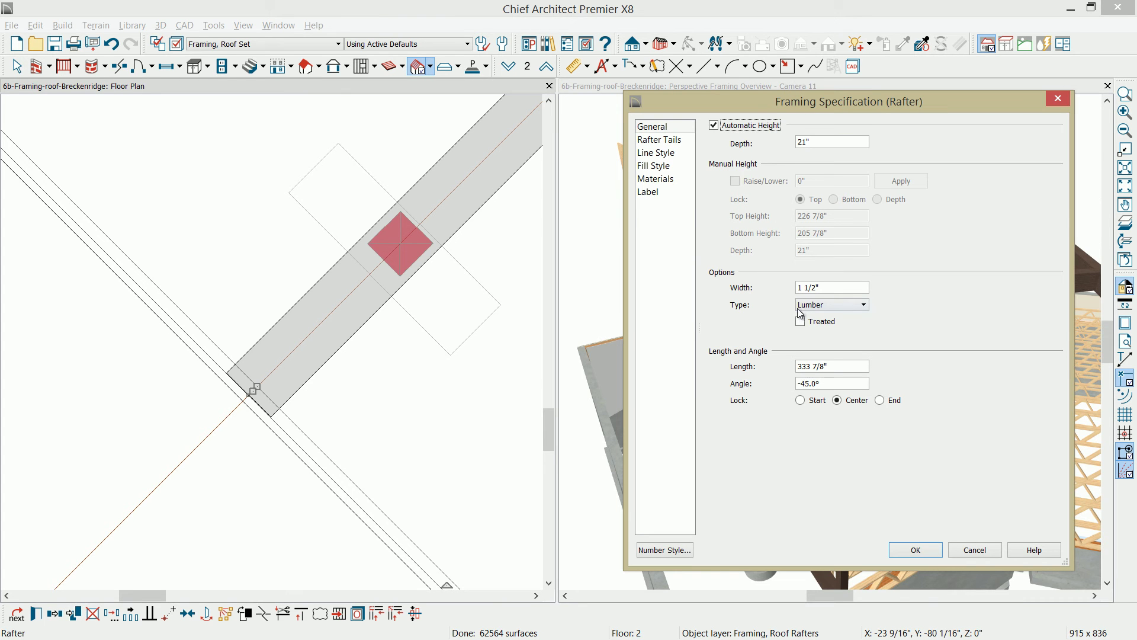
pyautogui.click(863, 305)
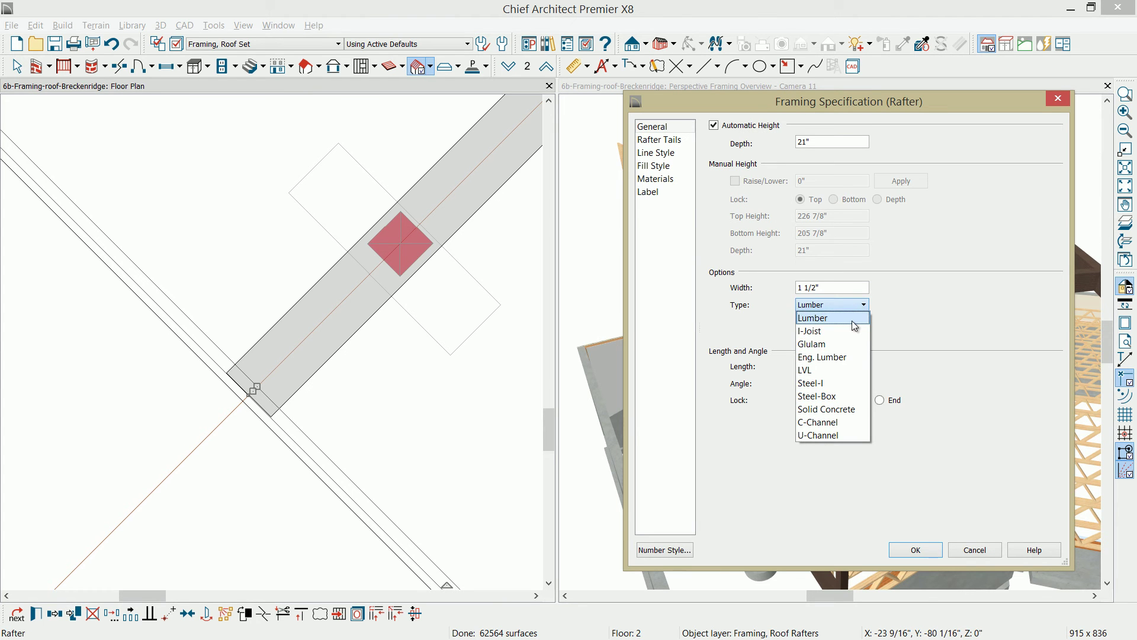
pyautogui.click(840, 331)
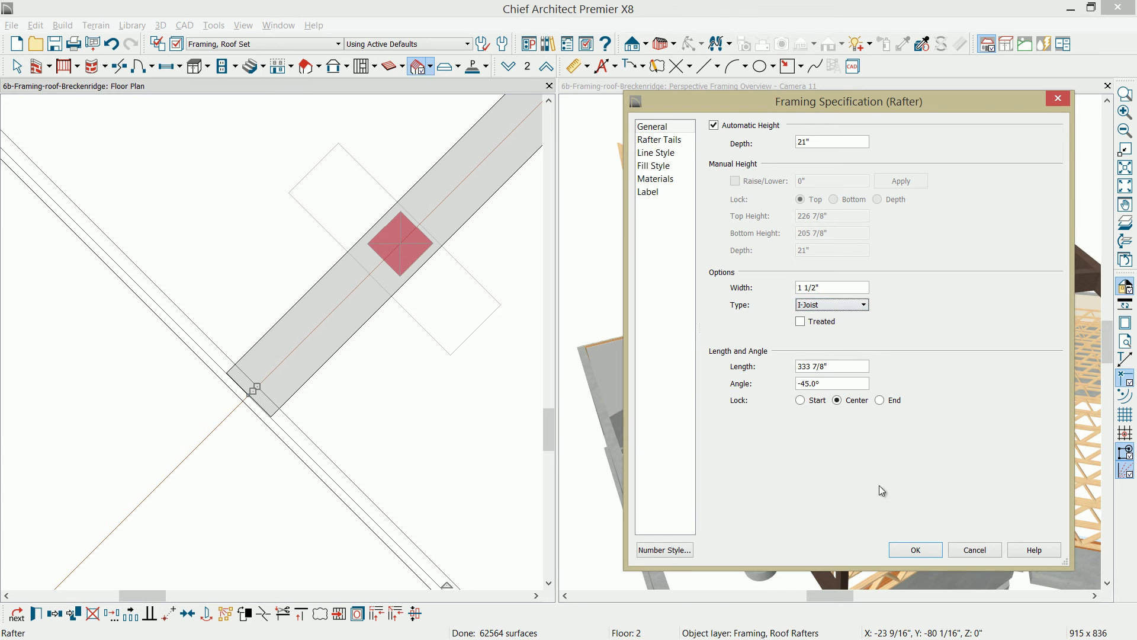
pyautogui.click(915, 550)
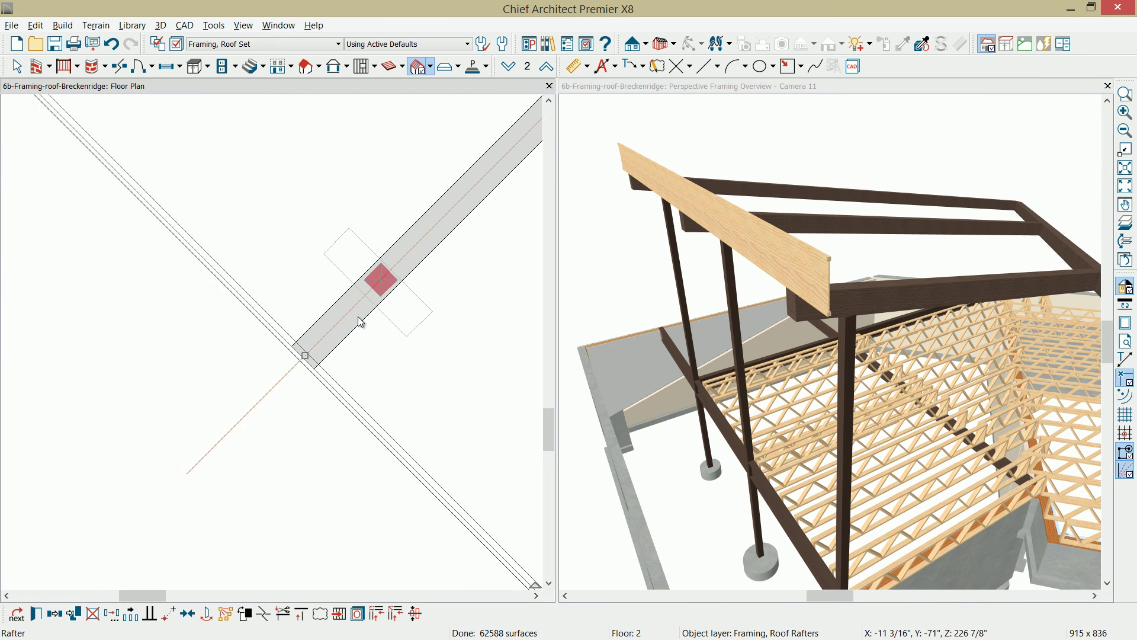
# Step: Multiple-copy the I-joist rafter across the whole angled roof section
pyautogui.scroll(-5, 360, 322)
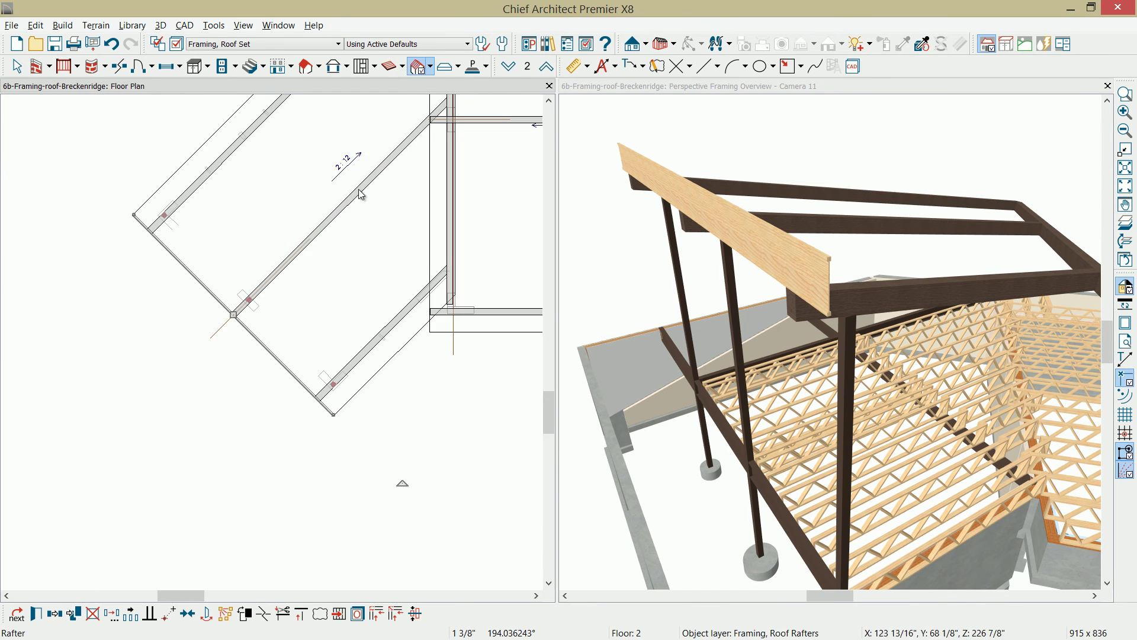
pyautogui.moveTo(361, 195); pyautogui.dragTo(303, 321, button='middle')
pyautogui.scroll(-1, 302, 254)
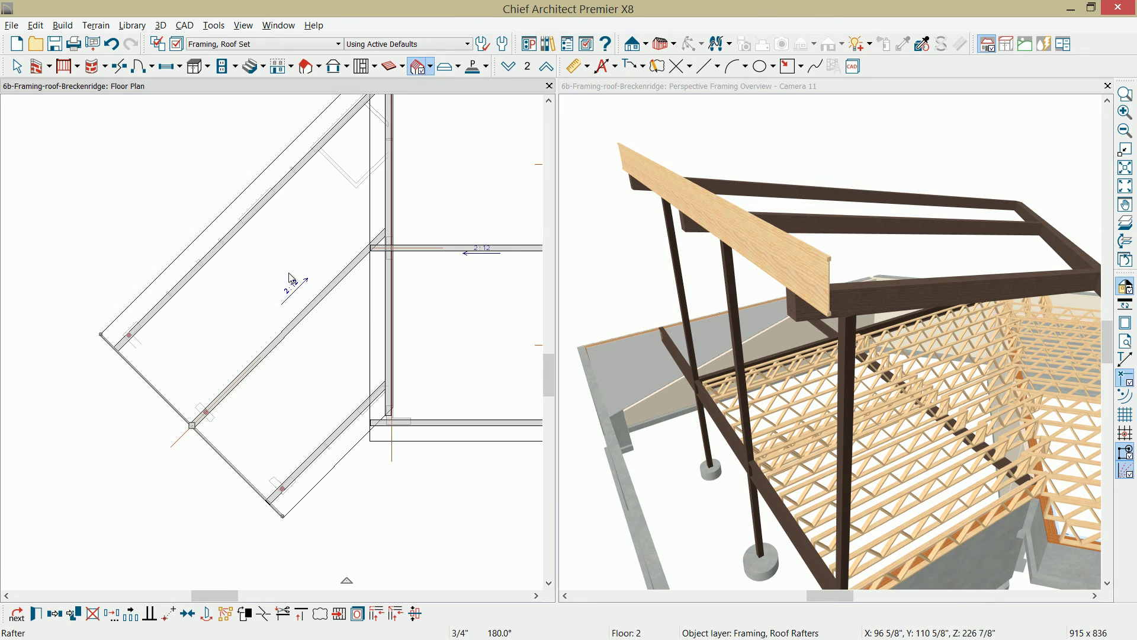
pyautogui.click(184, 431)
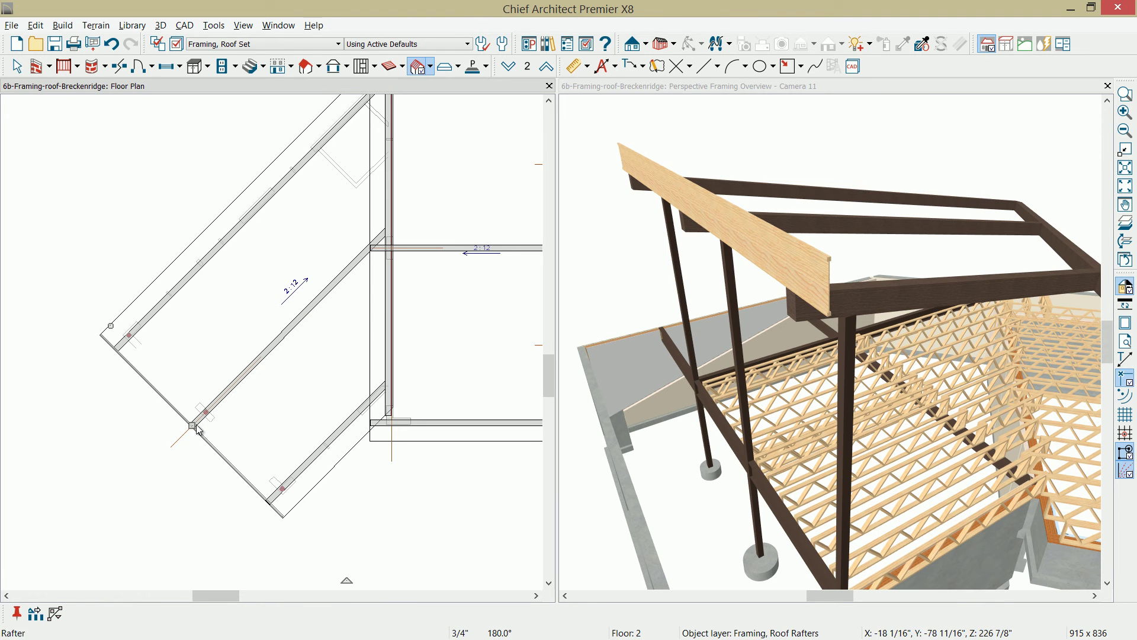
pyautogui.moveTo(193, 429); pyautogui.dragTo(440, 124)
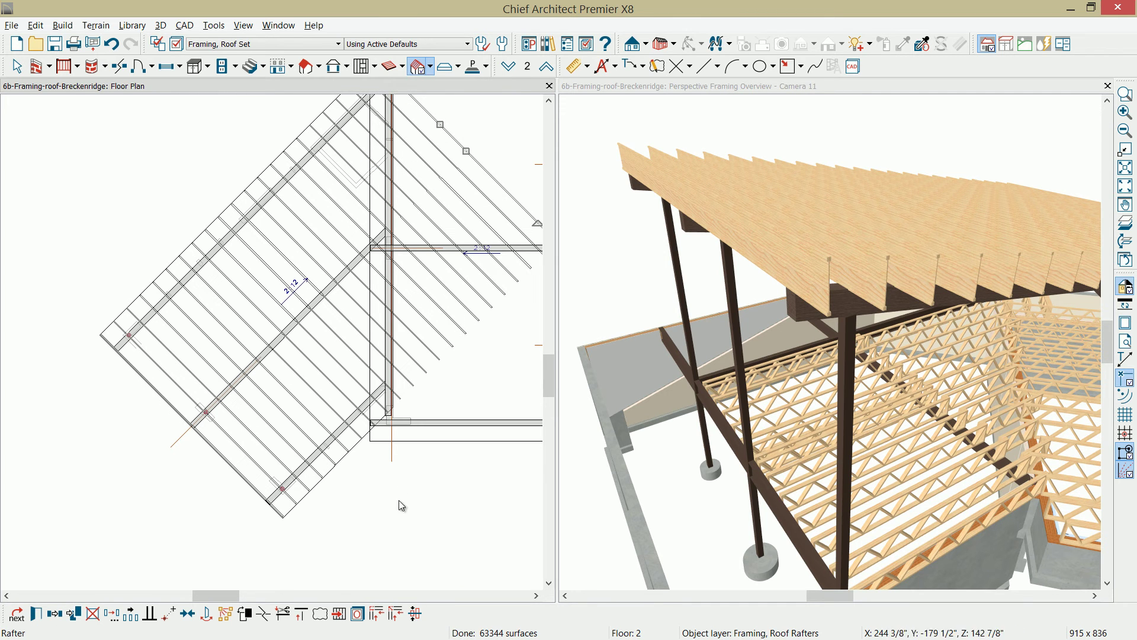
pyautogui.click(393, 460)
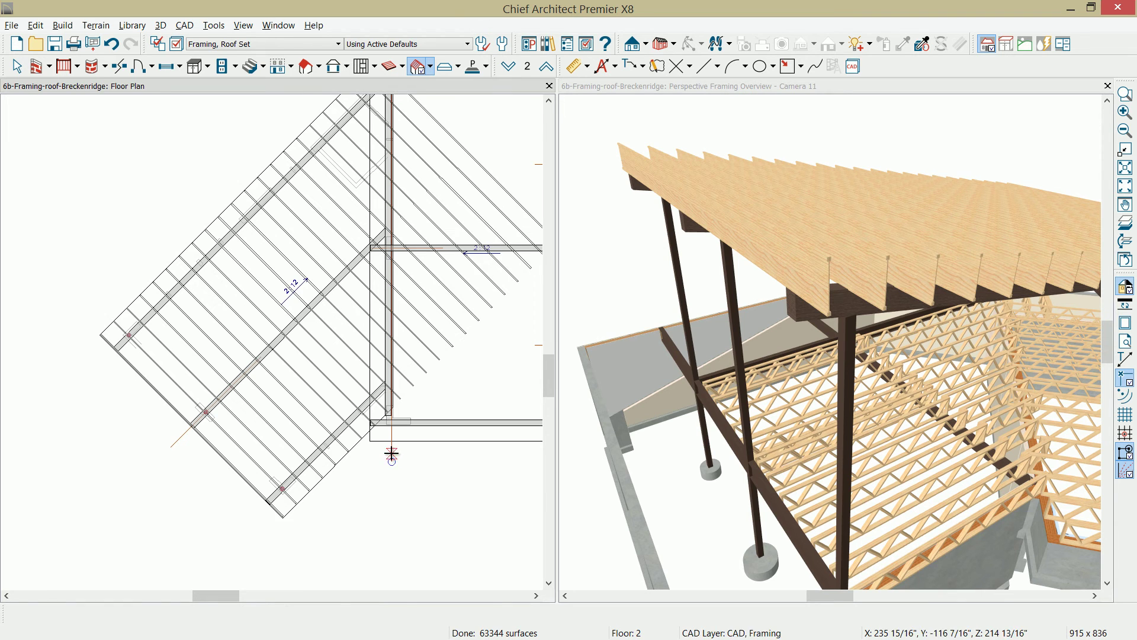
# Step: Trim the rafters back so they end at the right wall line
pyautogui.click(392, 454)
pyautogui.scroll(-1, 422, 499)
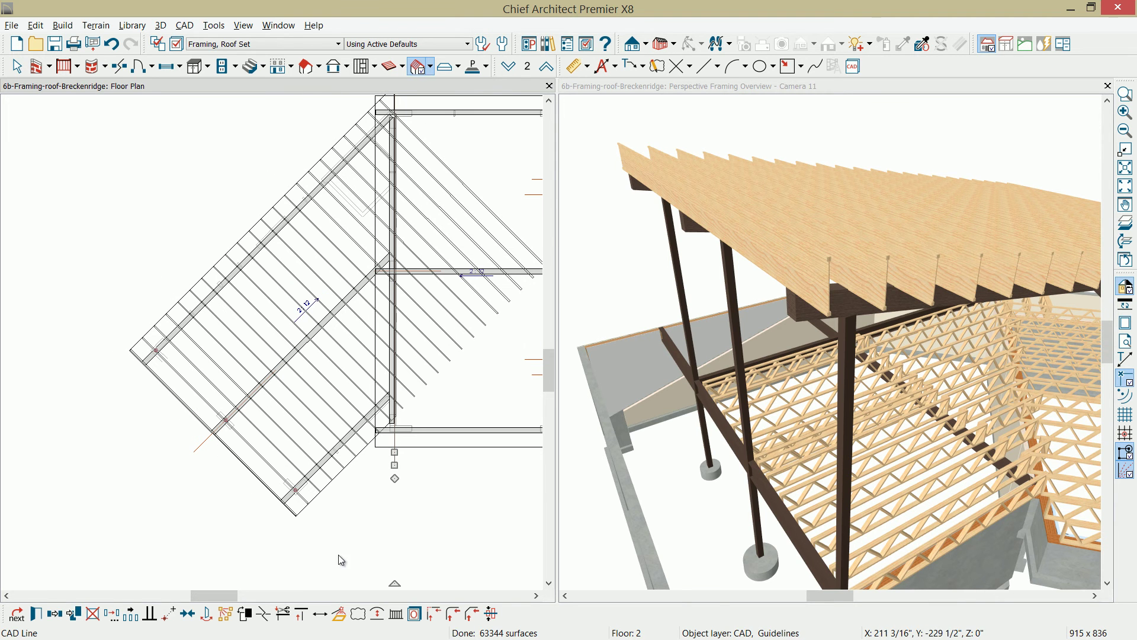
pyautogui.click(283, 613)
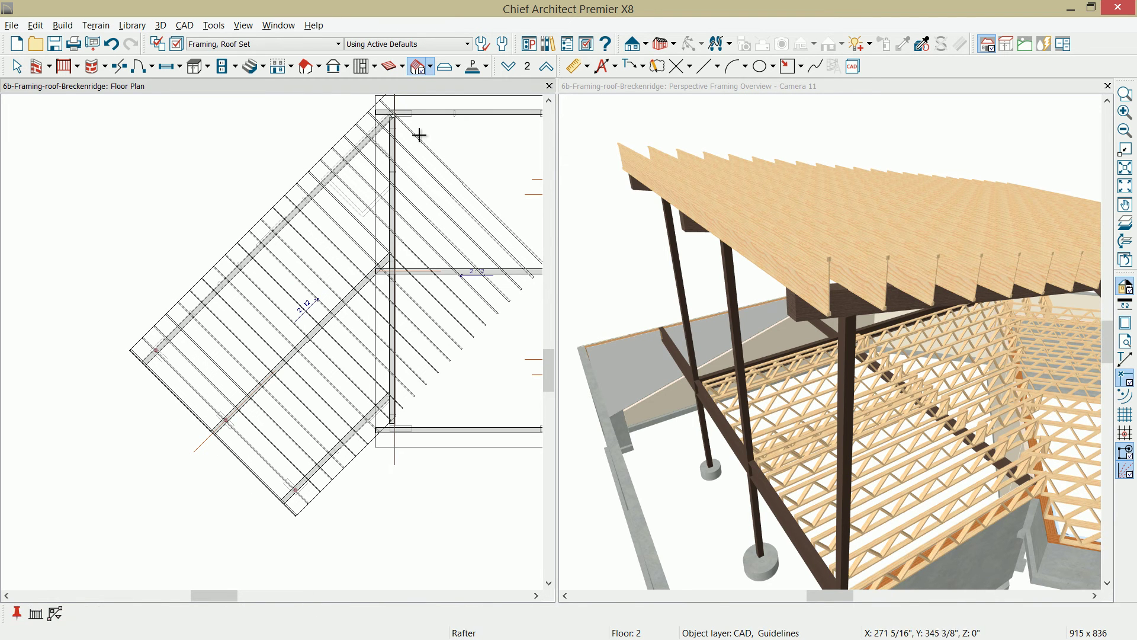
pyautogui.moveTo(419, 131); pyautogui.dragTo(401, 414)
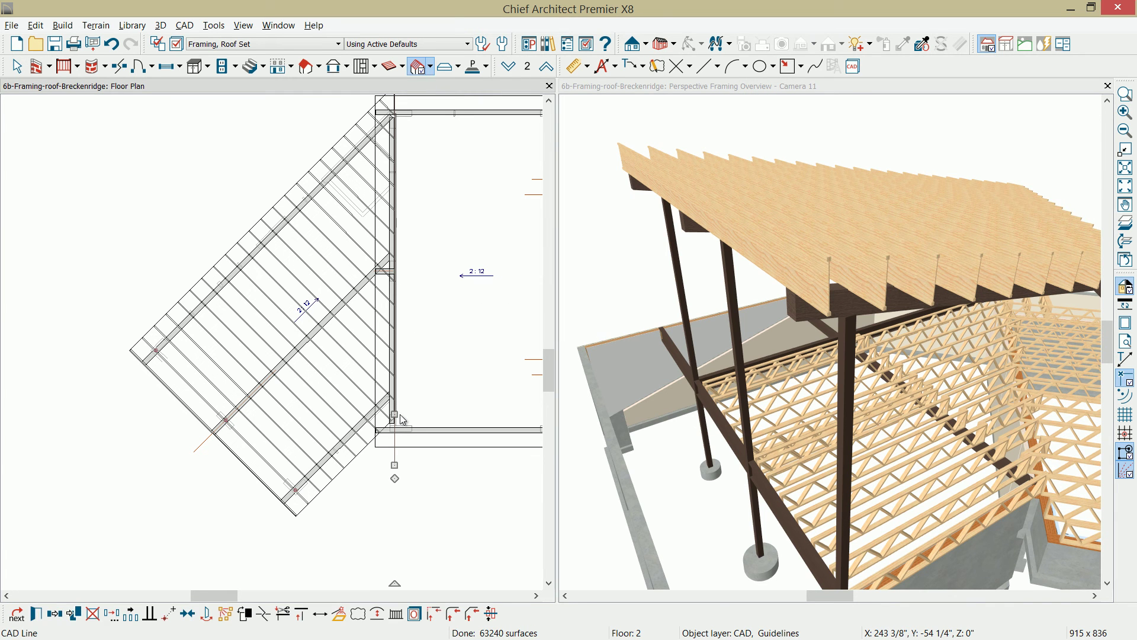
pyautogui.scroll(3, 798, 317)
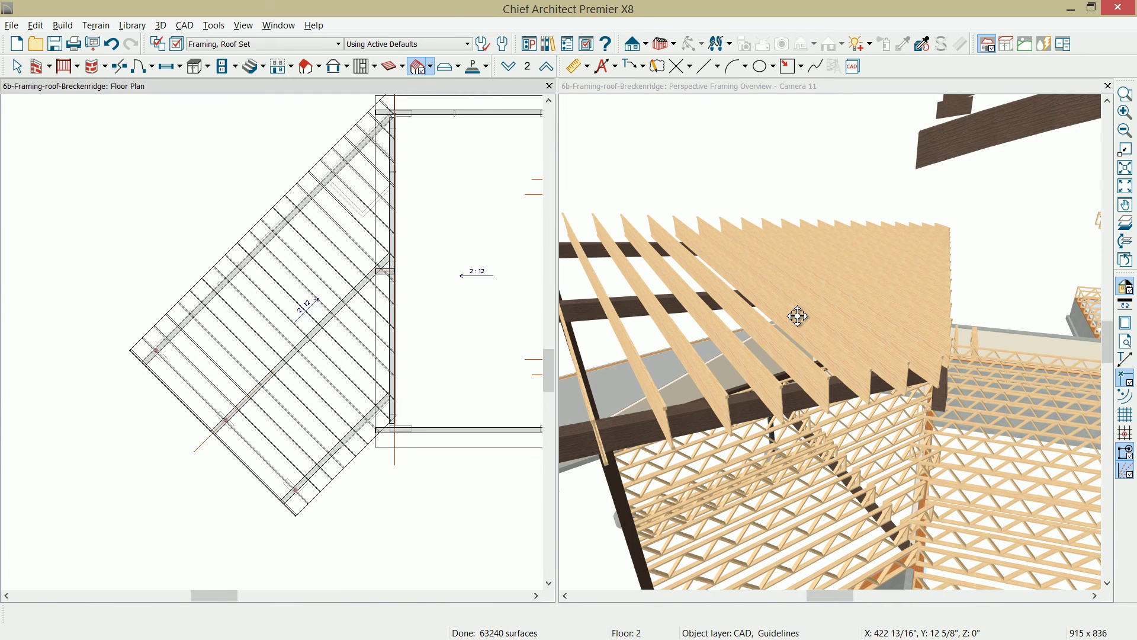
# Step: Orbit the 3D framing view to see the new rafters beneath the curved beams
pyautogui.click(798, 317)
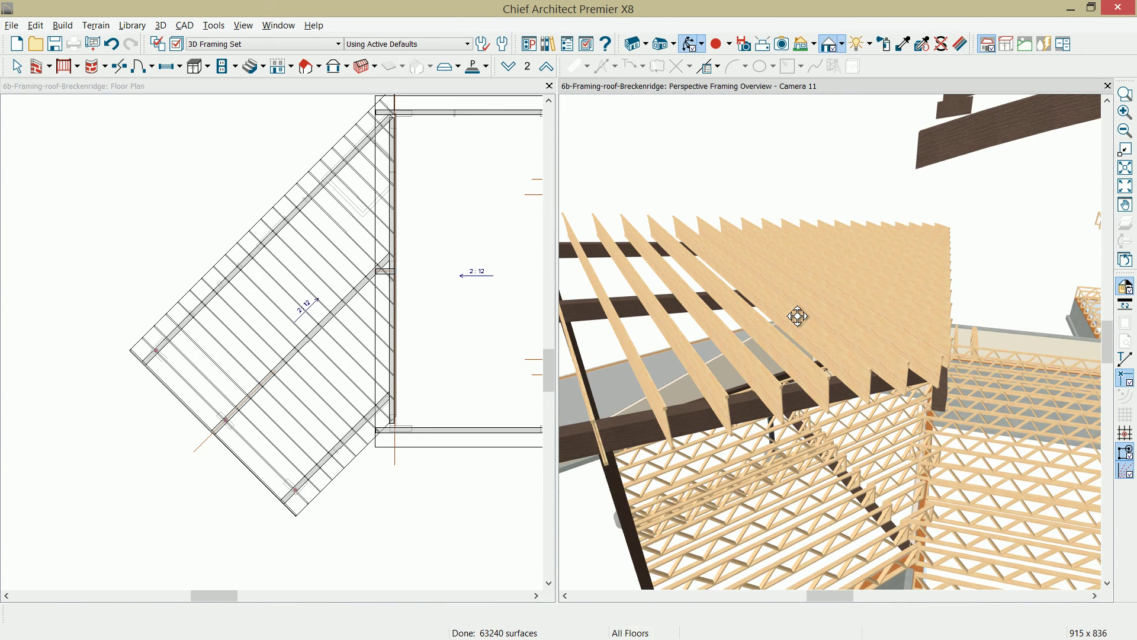
pyautogui.moveTo(959, 337); pyautogui.dragTo(922, 338)
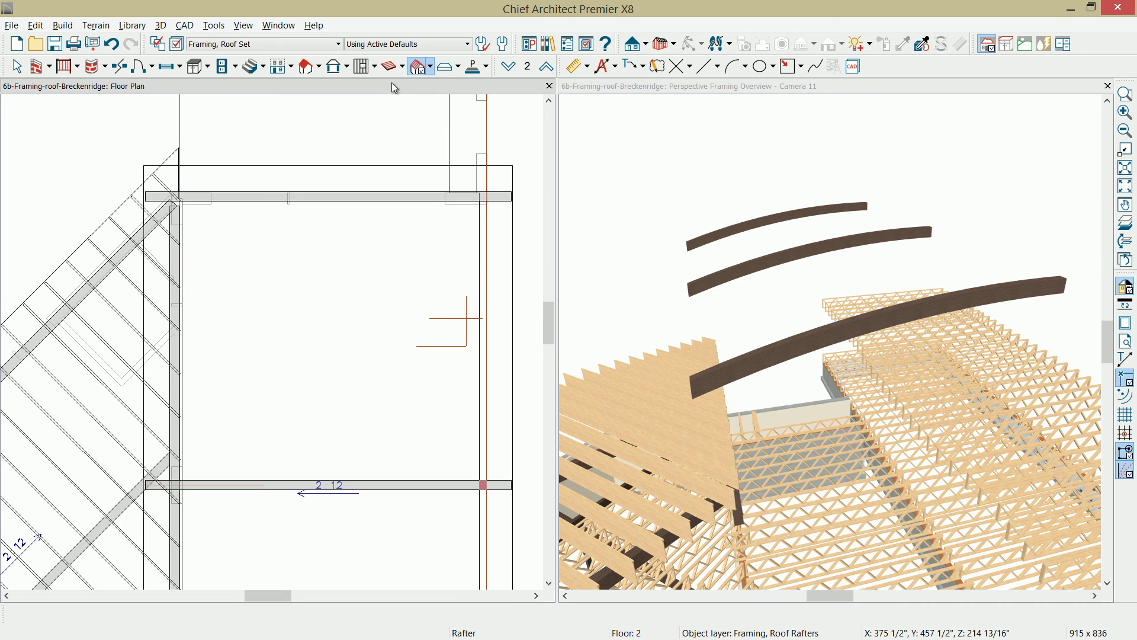
# Step: Draw a 500" rafter across the right section over the three curved beams
pyautogui.click(430, 66)
pyautogui.scroll(-2, 368, 220)
pyautogui.scroll(-3, 380, 267)
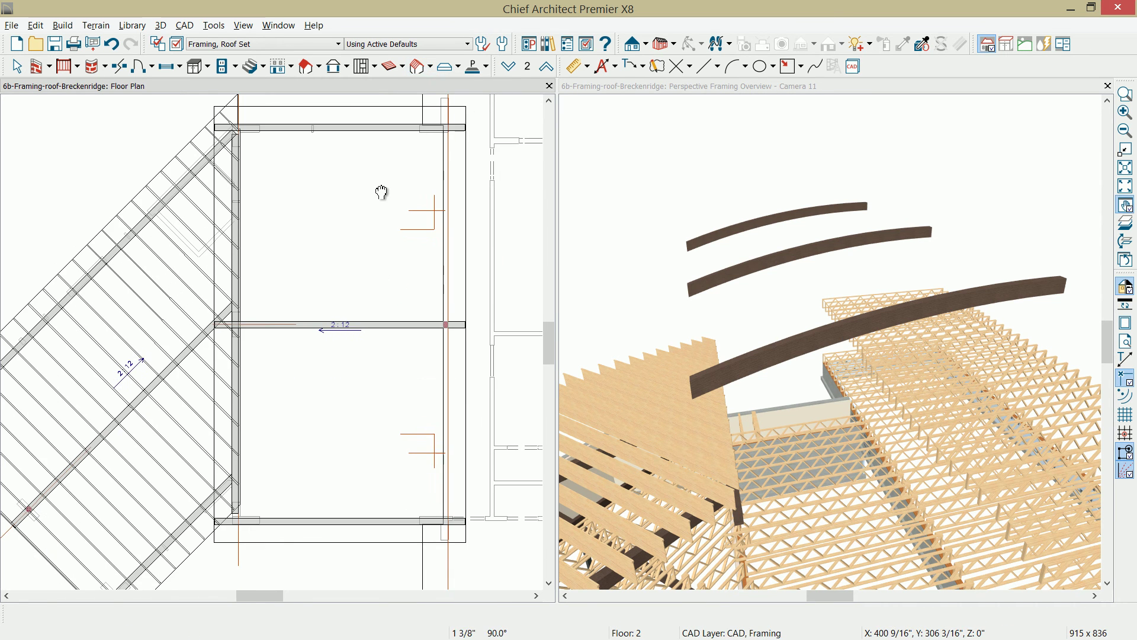
pyautogui.moveTo(350, 109)
pyautogui.mouseDown()
pyautogui.moveTo(360, 332)
pyautogui.moveTo(348, 544)
pyautogui.mouseUp()
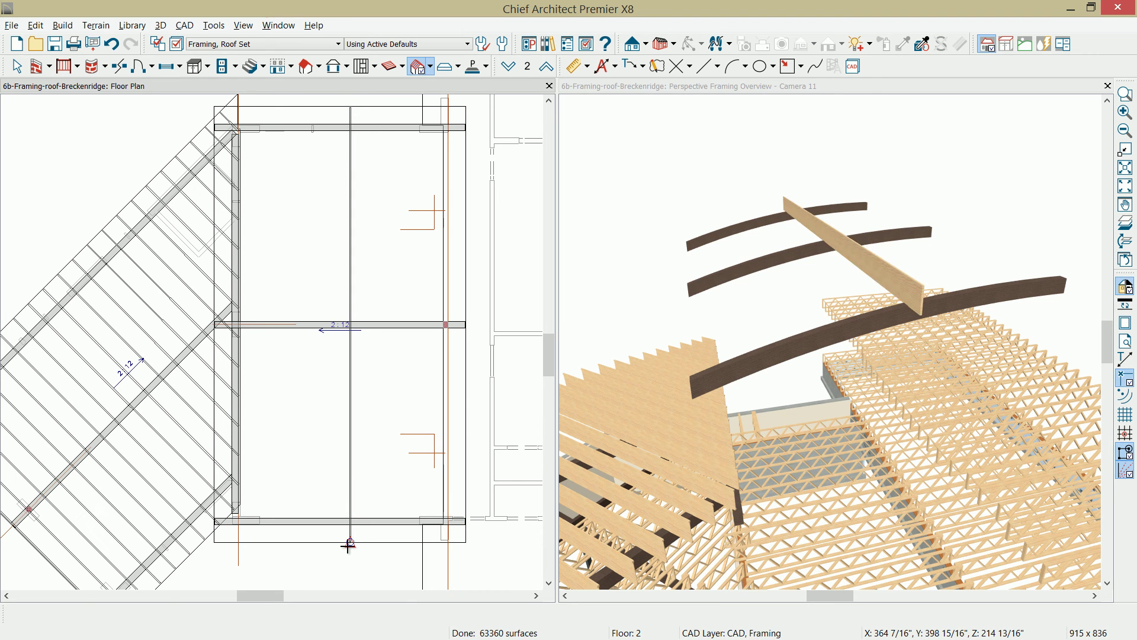
pyautogui.click(350, 445)
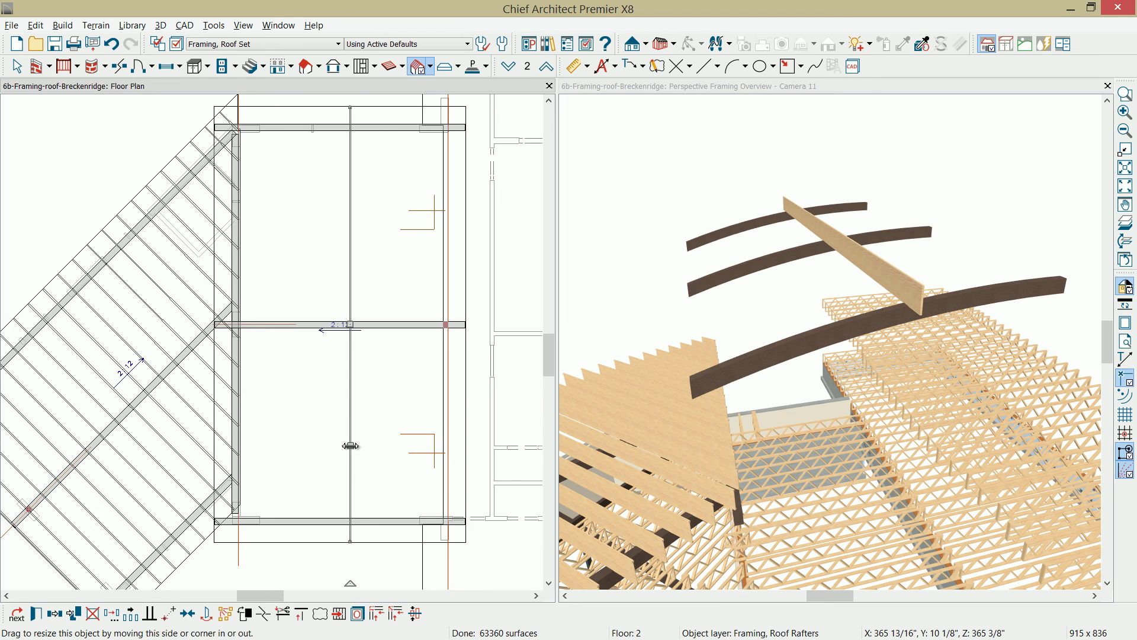
# Step: Set the new rafter's member type to I-Joist
pyautogui.doubleClick(351, 446)
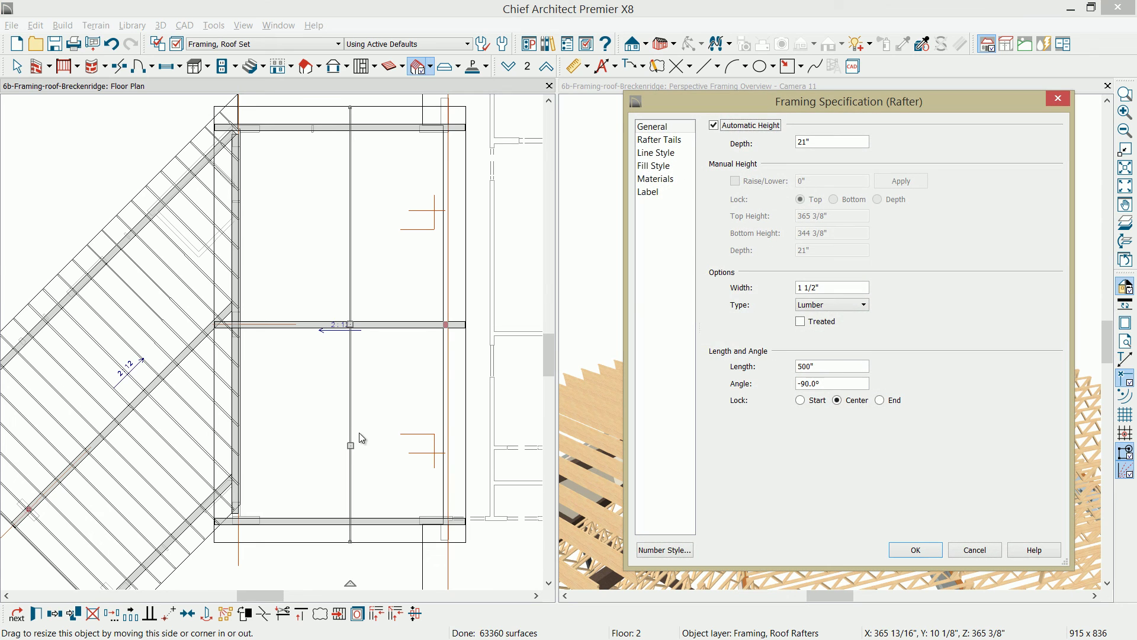
pyautogui.click(831, 305)
pyautogui.press('Down')
pyautogui.press('Return')
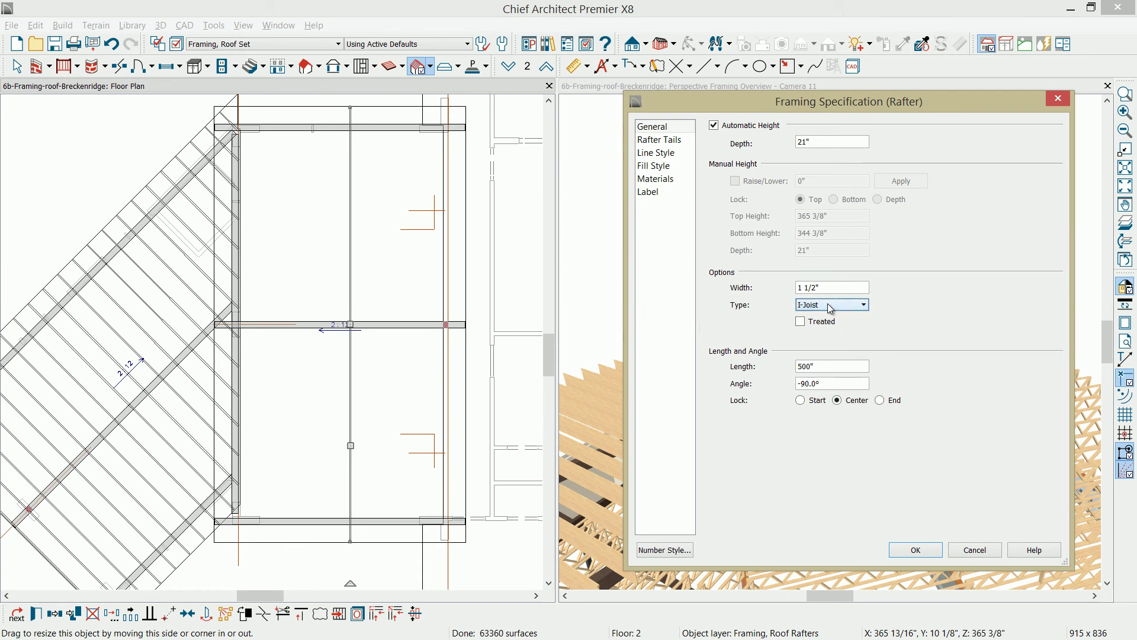
pyautogui.click(914, 546)
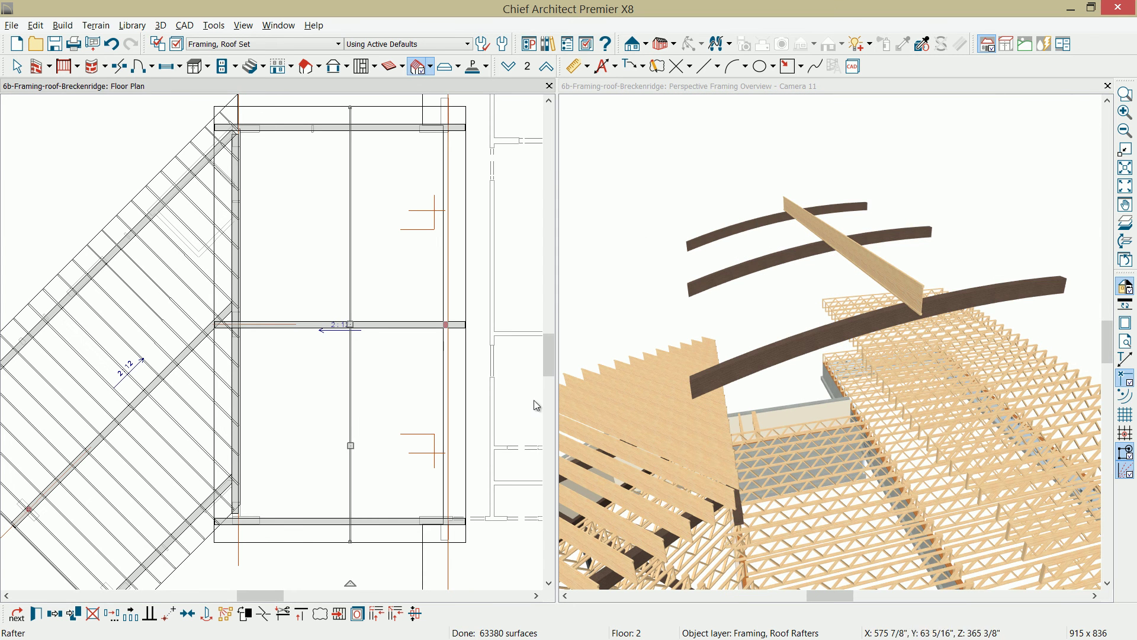
# Step: Spread copies of the I-joist rafter across the curved beams in the right section
pyautogui.scroll(2, 333, 265)
pyautogui.scroll(2, 350, 226)
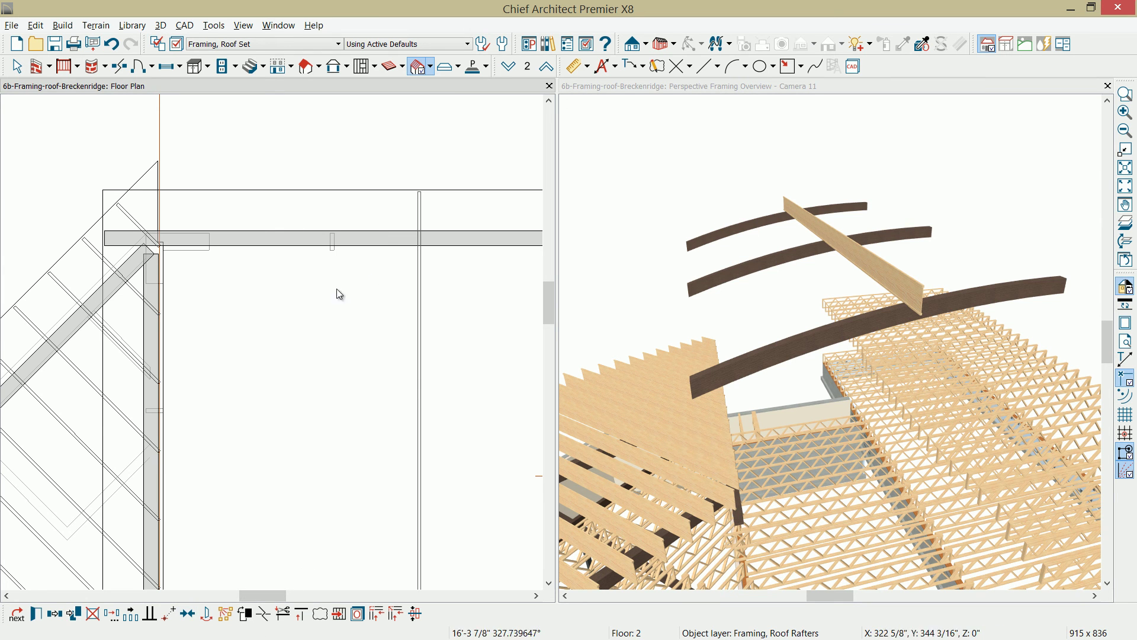
pyautogui.scroll(2, 418, 233)
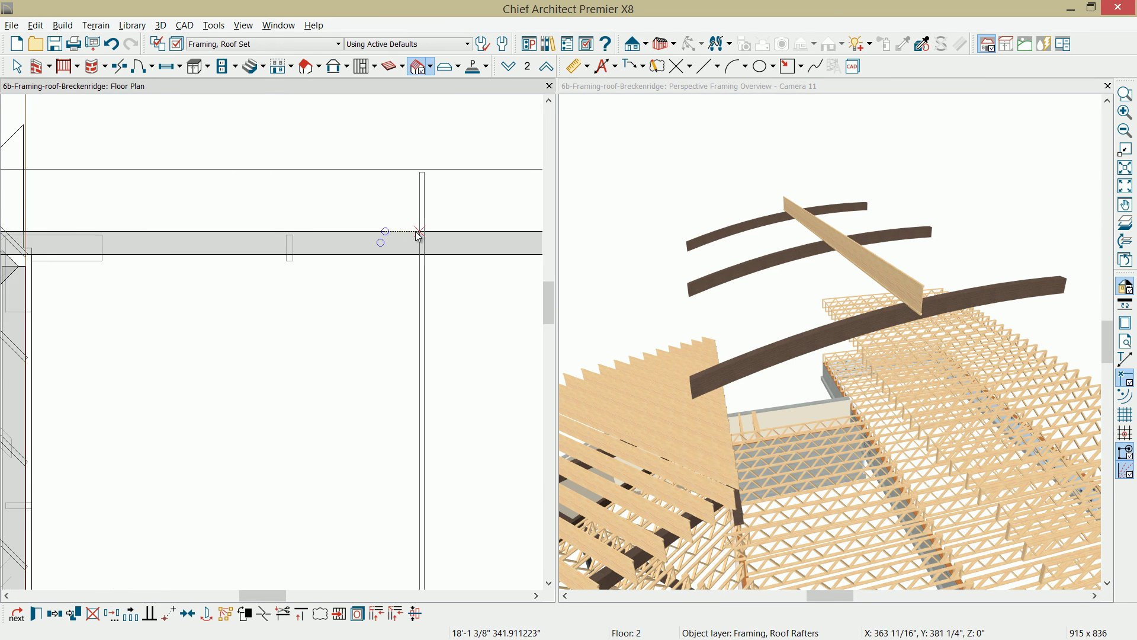
pyautogui.moveTo(277, 260); pyautogui.dragTo(488, 286, button='middle')
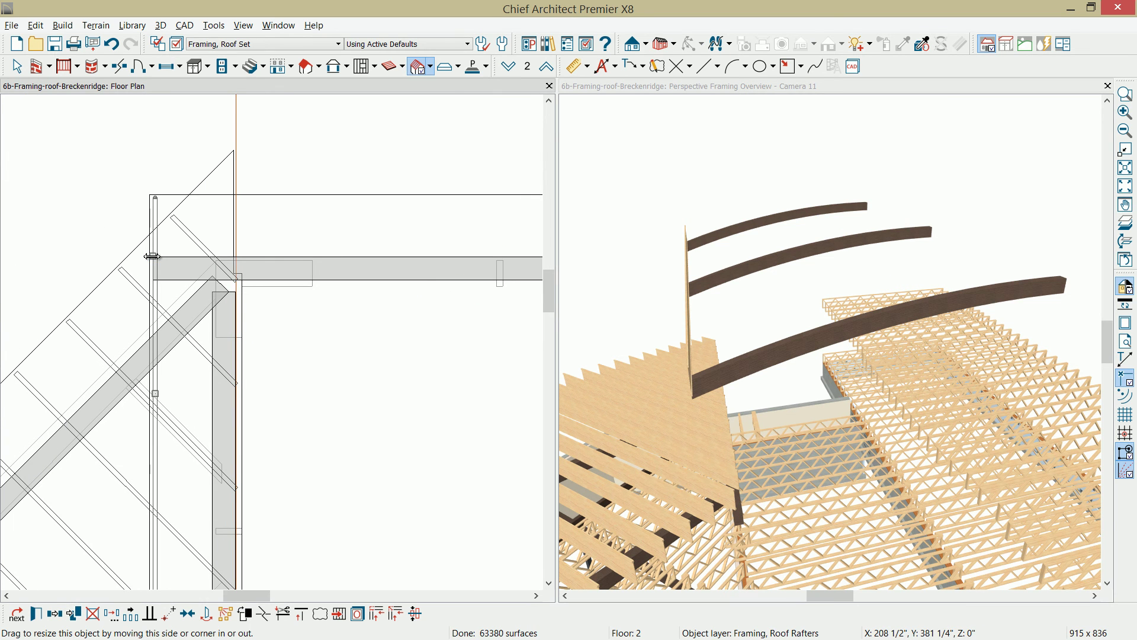
pyautogui.scroll(-3, 152, 256)
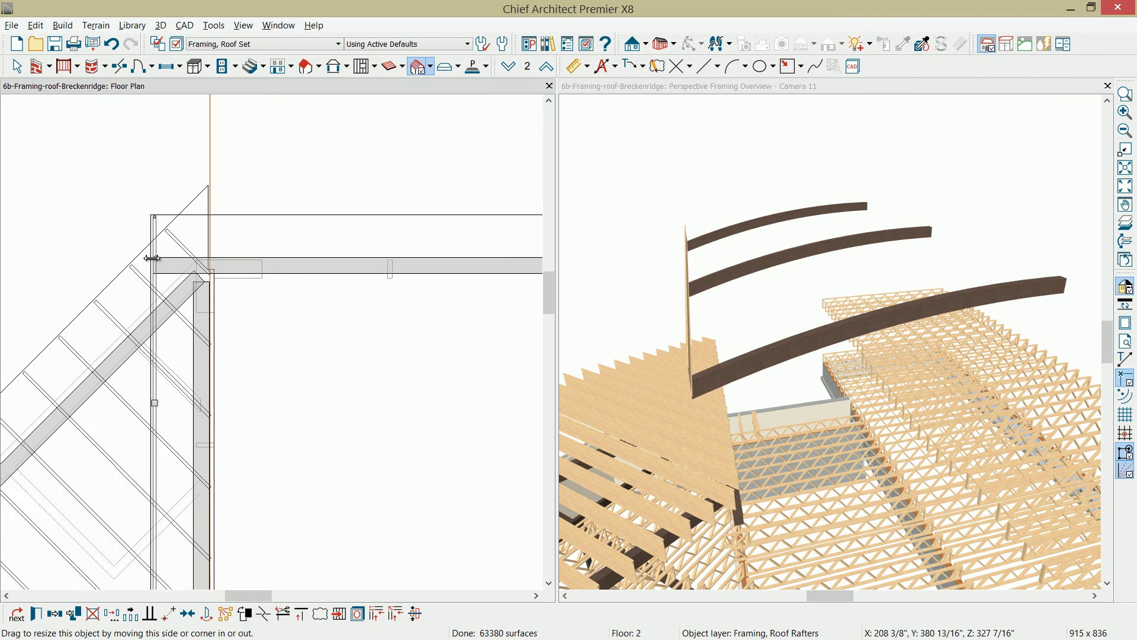
pyautogui.moveTo(152, 256); pyautogui.dragTo(201, 243, button='middle')
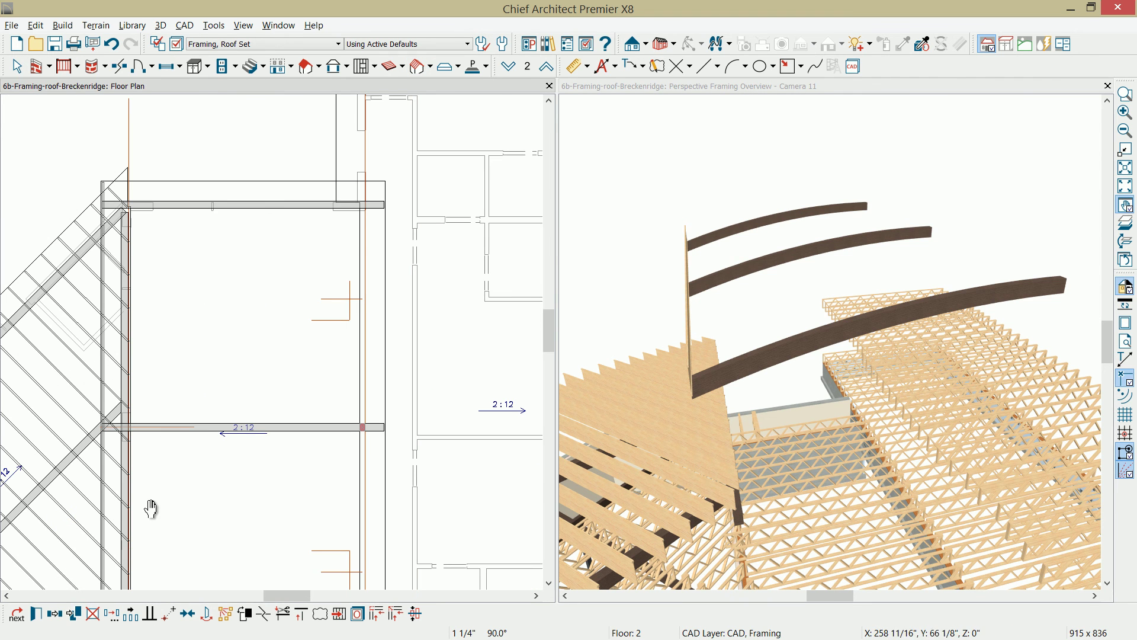
pyautogui.scroll(1, 100, 432)
pyautogui.press('space')
pyautogui.click(105, 435)
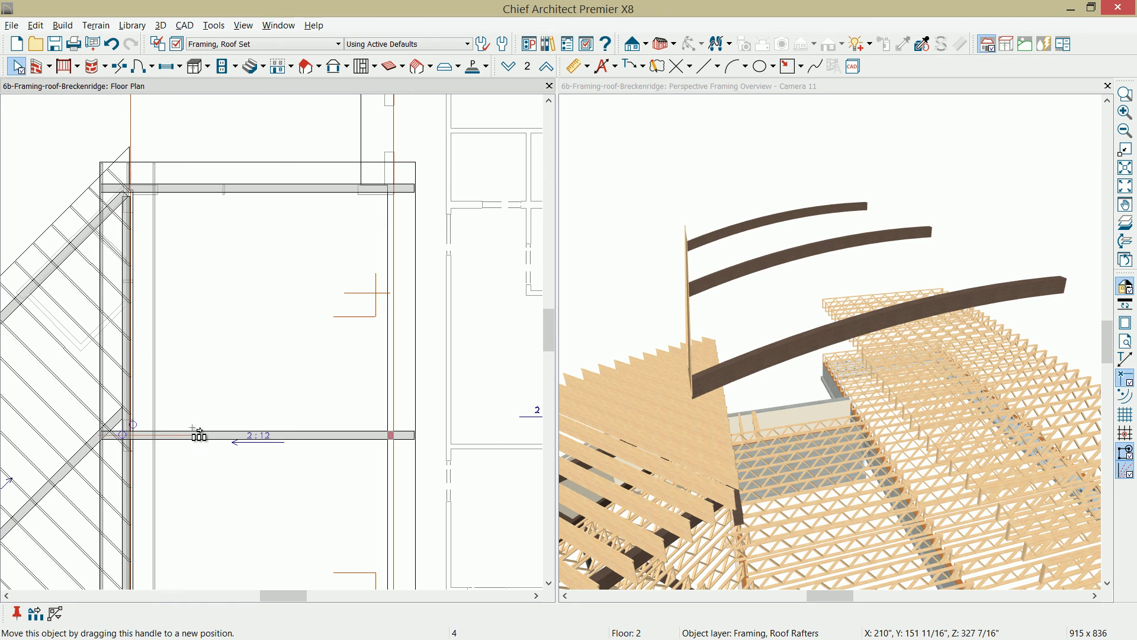
pyautogui.moveTo(199, 436); pyautogui.dragTo(421, 437)
# Step: Zoom and pan to review the rafter run over the curved beams
pyautogui.scroll(1, 421, 444)
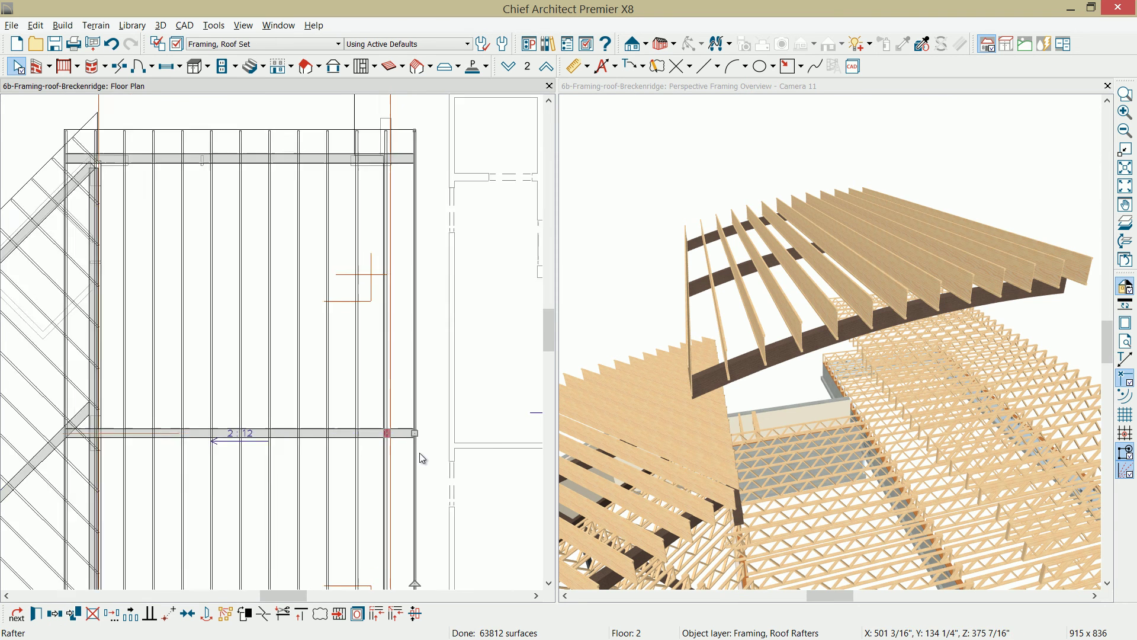
pyautogui.scroll(4, 421, 456)
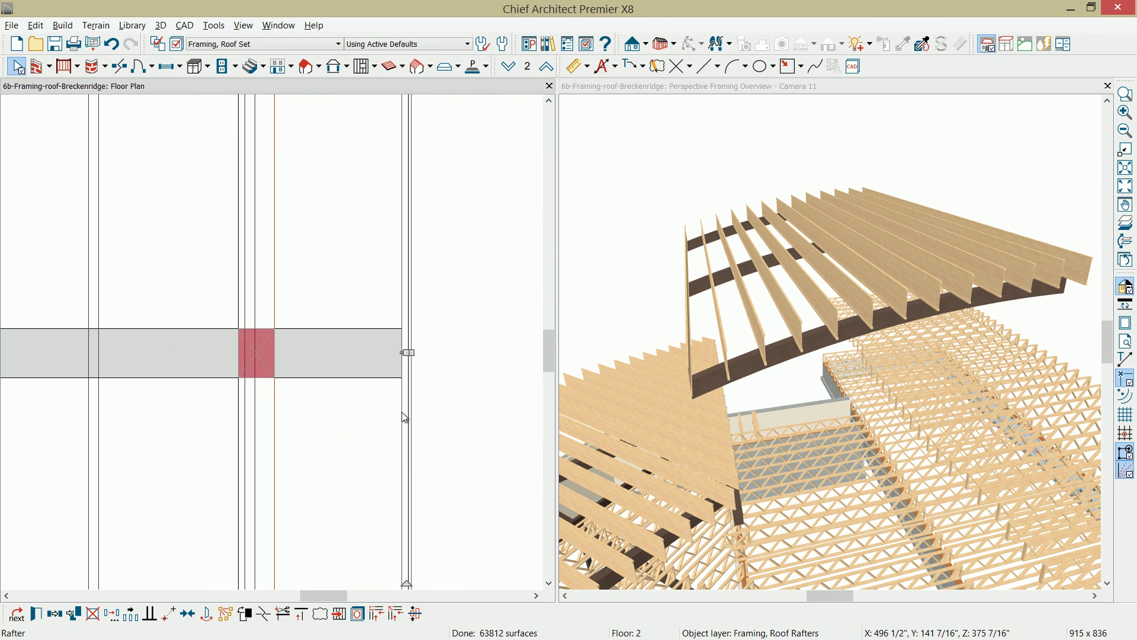
pyautogui.scroll(2, 404, 417)
pyautogui.scroll(1, 405, 418)
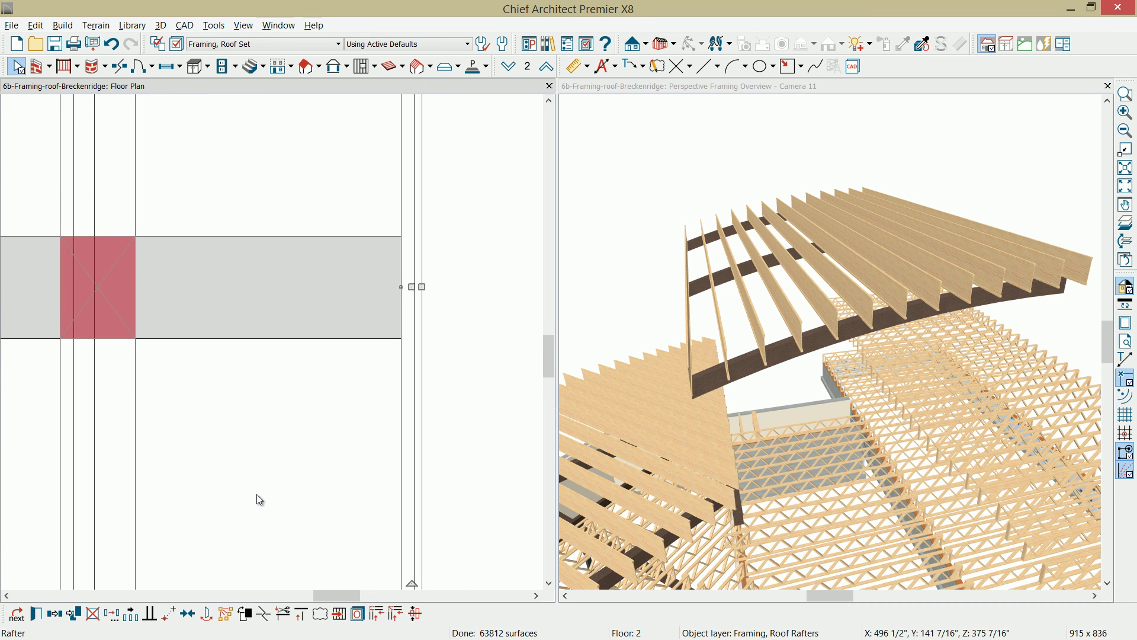
pyautogui.moveTo(422, 339); pyautogui.dragTo(403, 338)
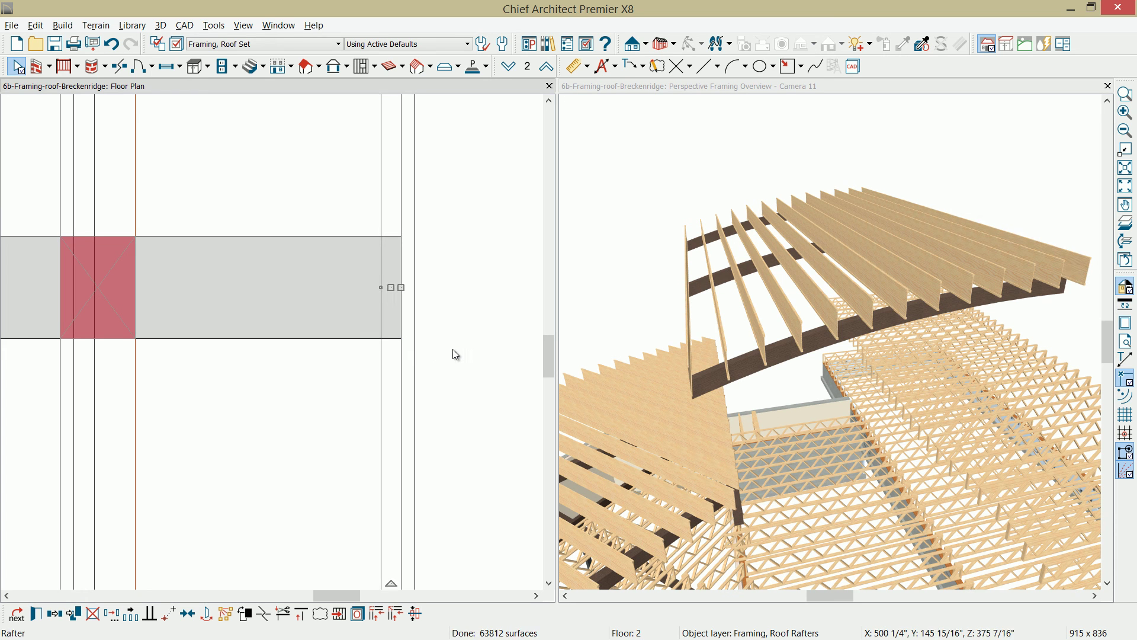
# Step: Draw a rafter along the right section's bottom wall and nudge it onto the wall
pyautogui.doubleClick(660, 86)
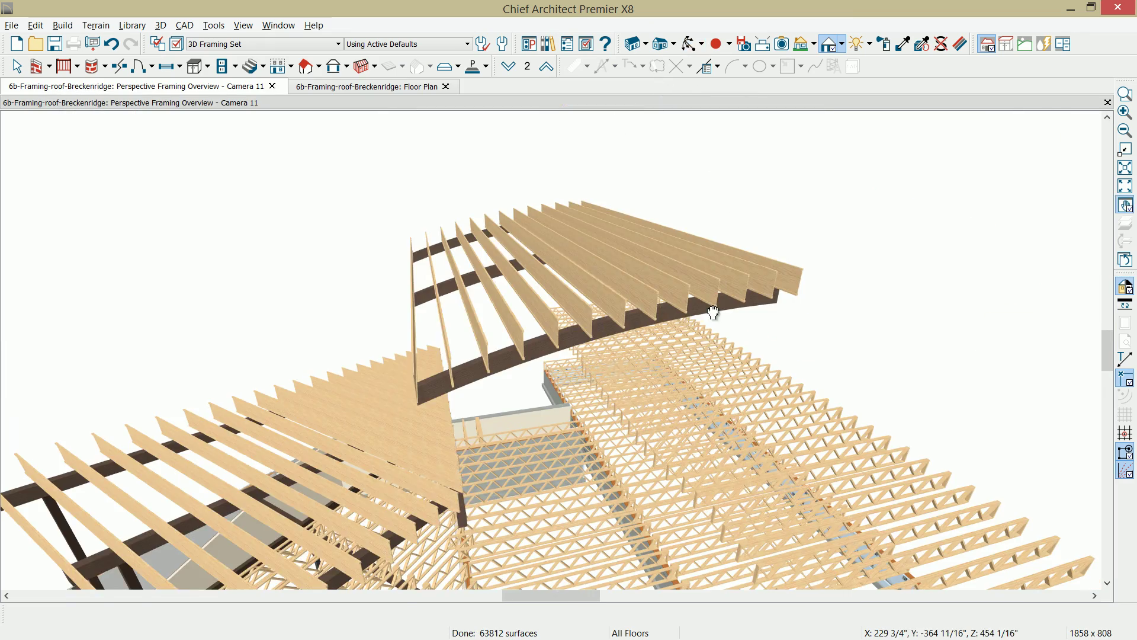
pyautogui.moveTo(711, 308); pyautogui.dragTo(576, 305)
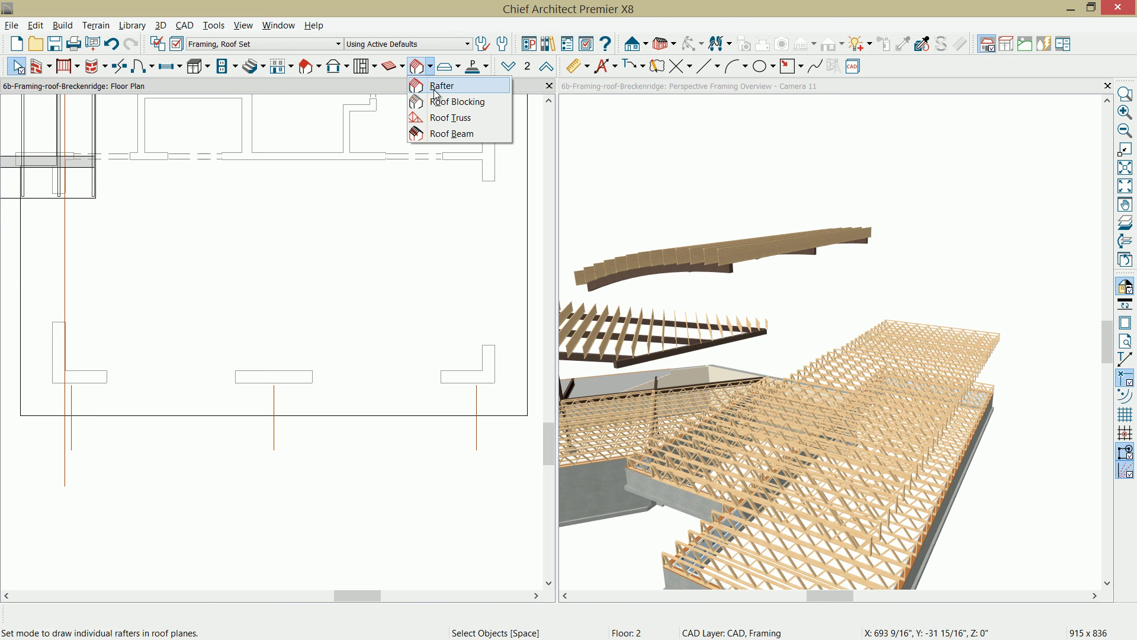
pyautogui.click(441, 87)
pyautogui.moveTo(21, 369); pyautogui.dragTo(524, 368)
pyautogui.click(378, 368)
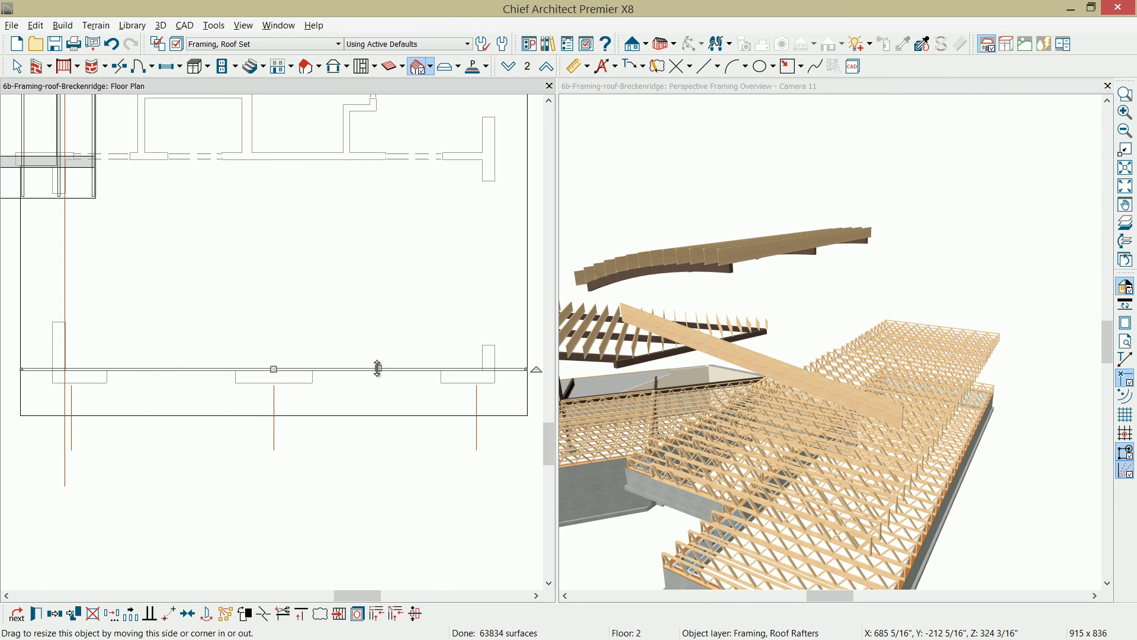
pyautogui.moveTo(276, 369); pyautogui.dragTo(274, 379)
# Step: Confirm the member type of the new 338 5/8" rafter in its Framing Specification
pyautogui.doubleClick(294, 384)
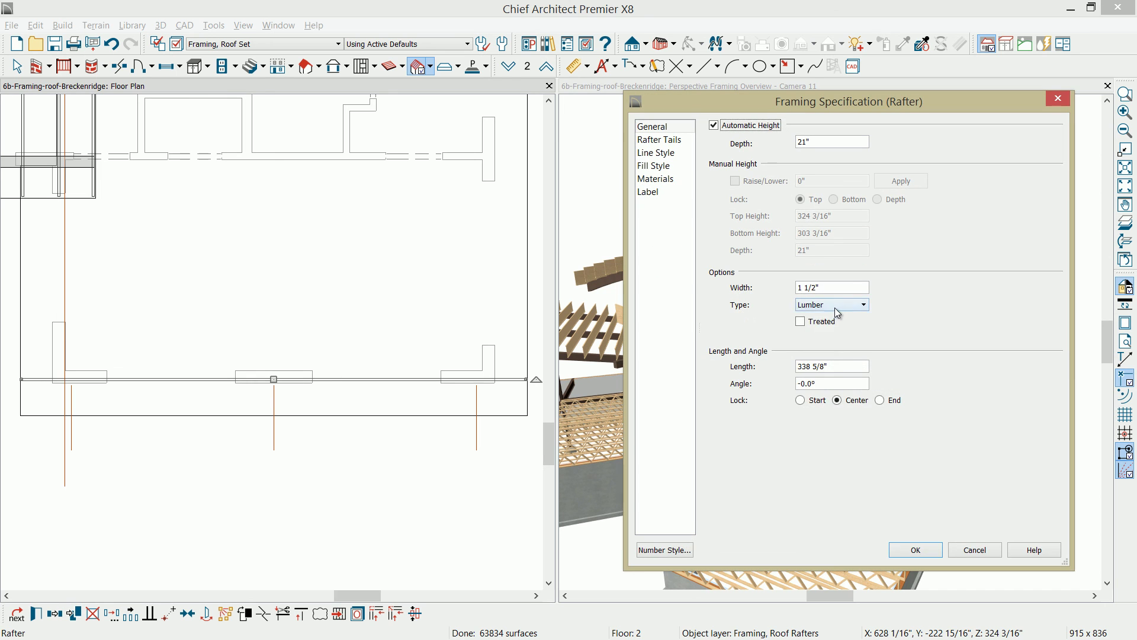
pyautogui.click(834, 306)
pyautogui.click(835, 318)
pyautogui.click(915, 550)
pyautogui.scroll(-5, 288, 281)
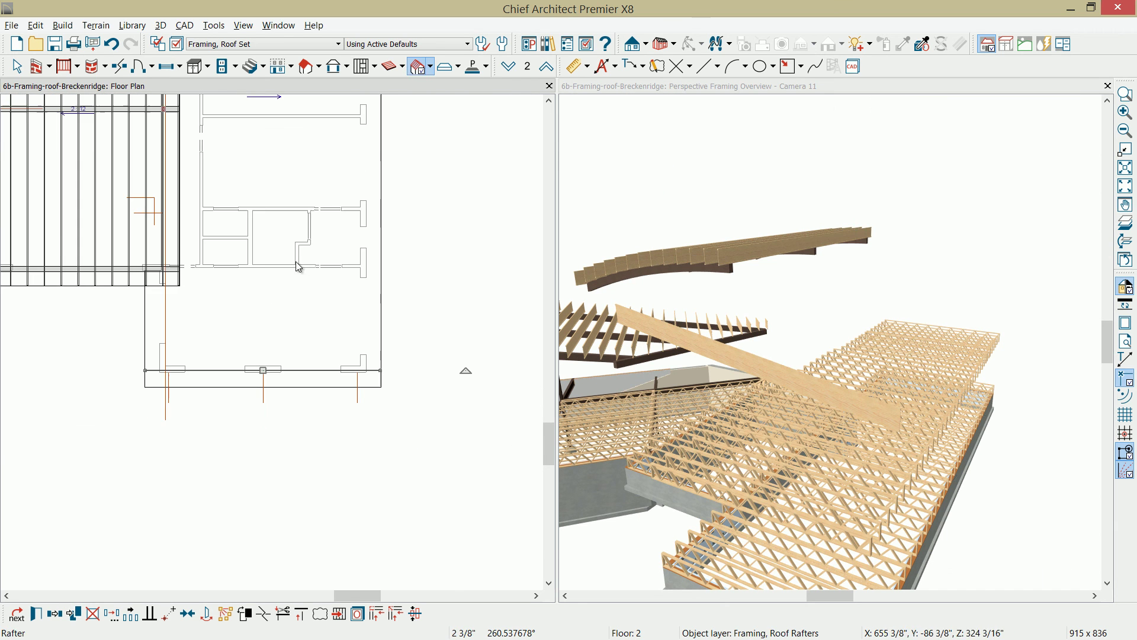
pyautogui.scroll(-2, 307, 402)
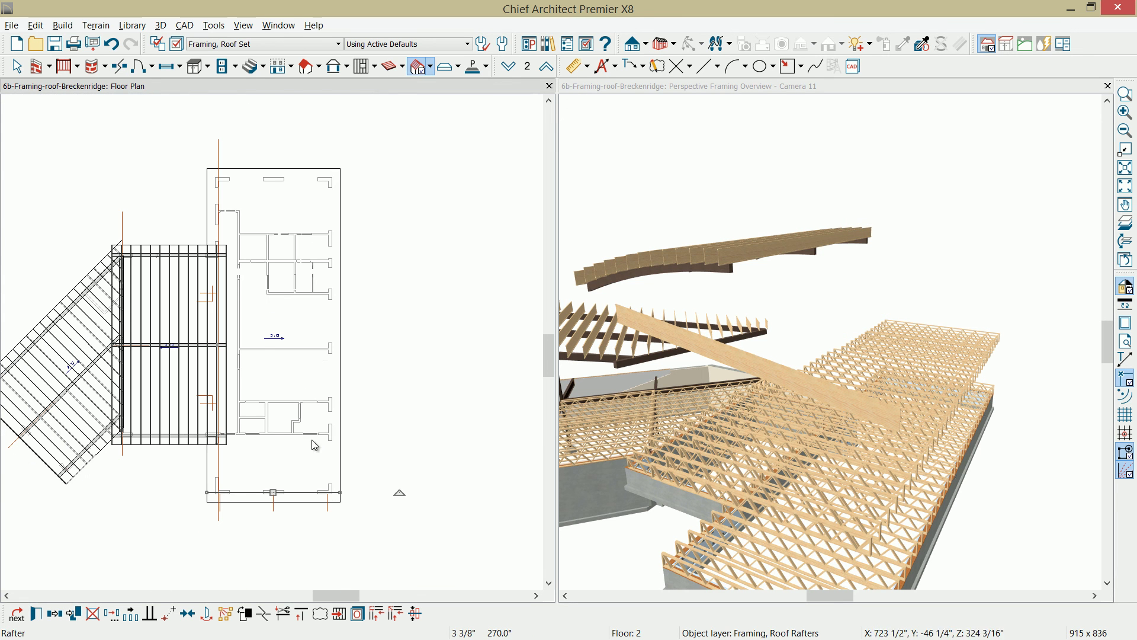
# Step: Copy the bottom-wall rafter at spacing up to the top wall, then check it in 3D
pyautogui.click(269, 493)
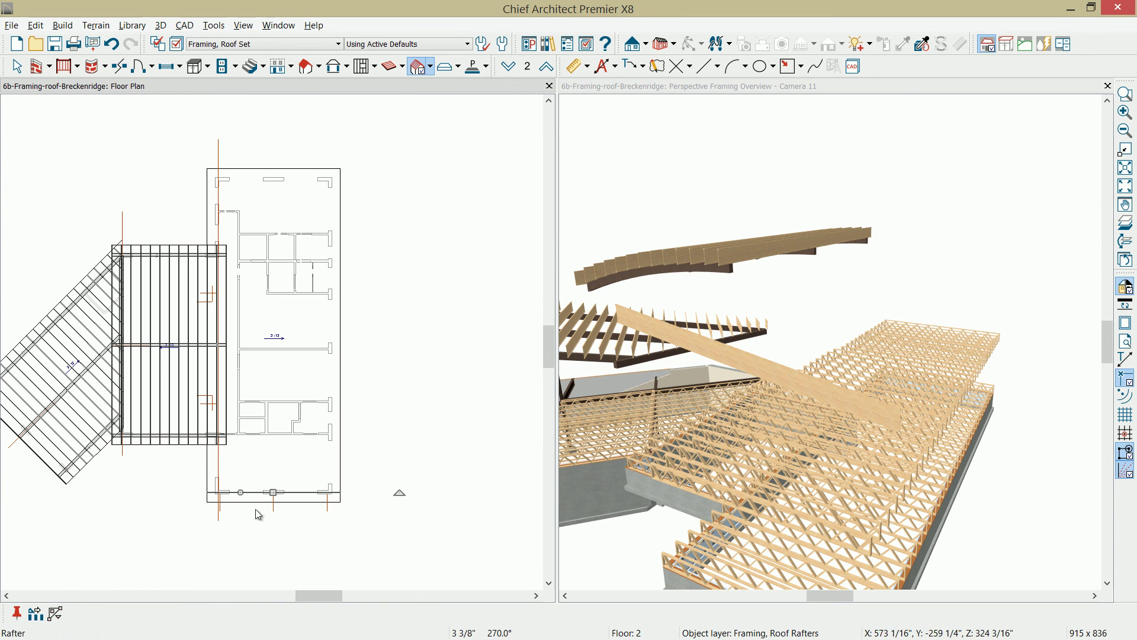
pyautogui.moveTo(279, 493); pyautogui.dragTo(281, 184)
pyautogui.scroll(6, 265, 168)
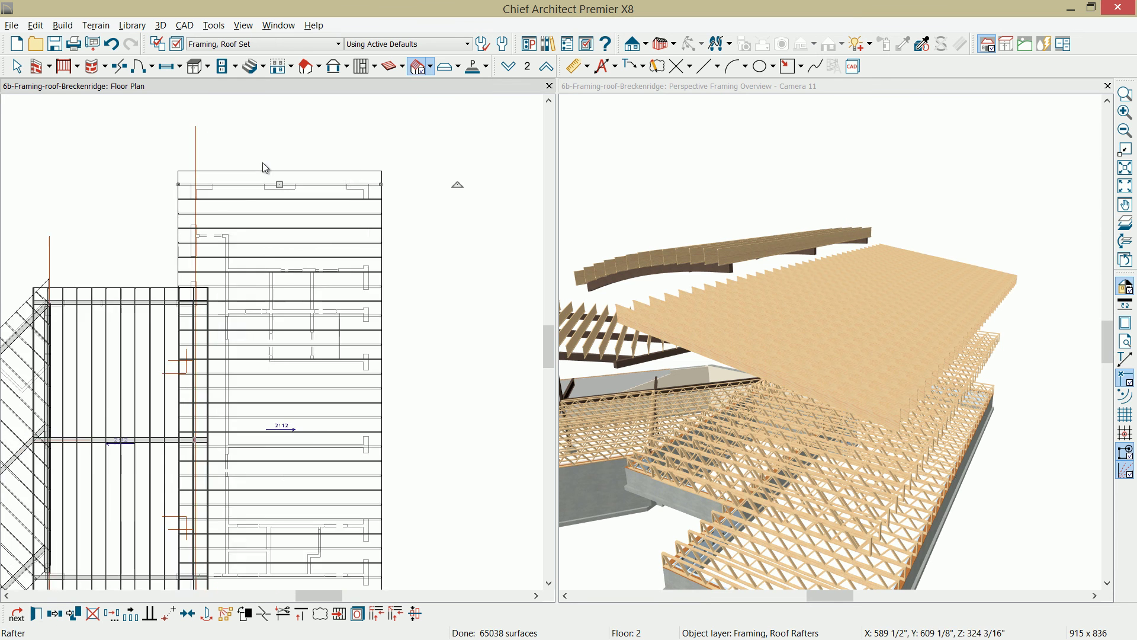
pyautogui.scroll(3, 315, 175)
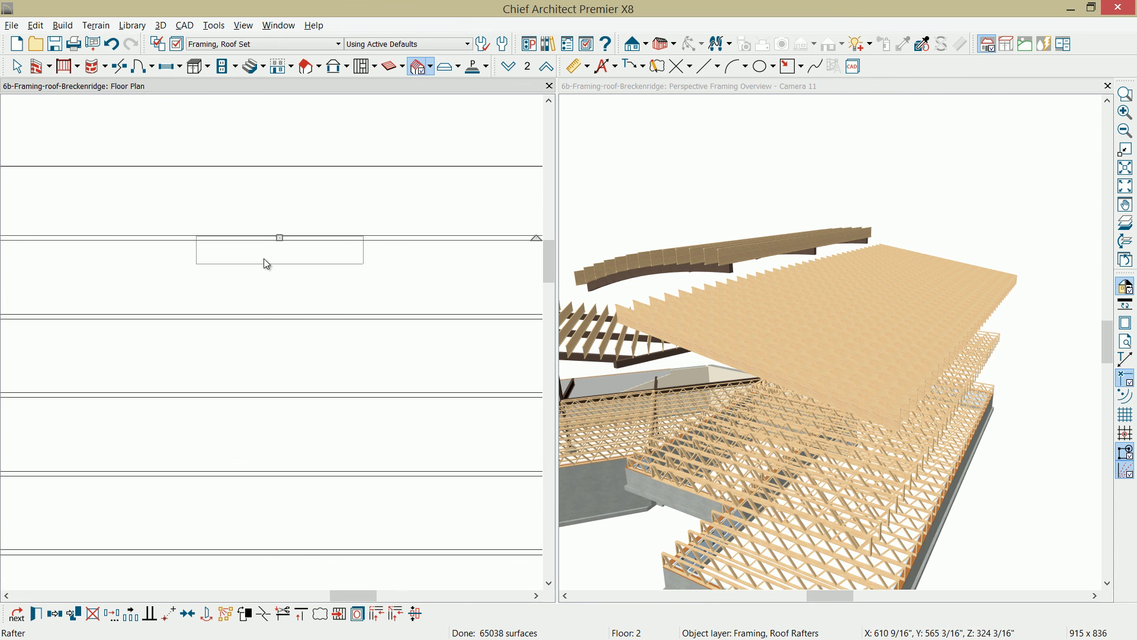
pyautogui.scroll(-8, 281, 246)
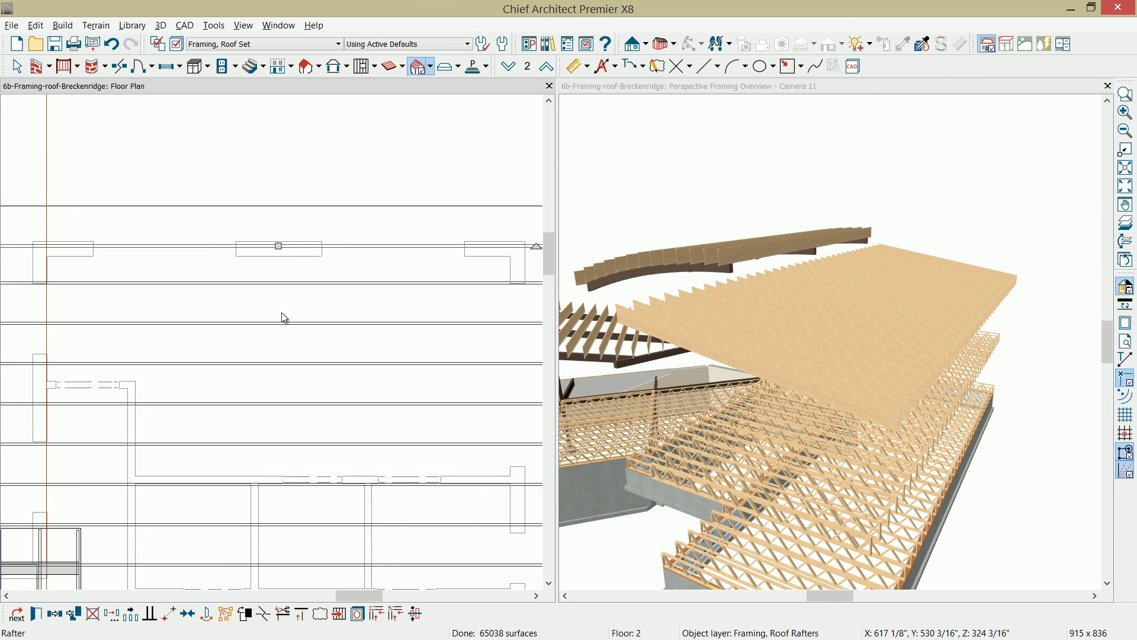
pyautogui.scroll(1, 256, 403)
pyautogui.scroll(-1, 211, 317)
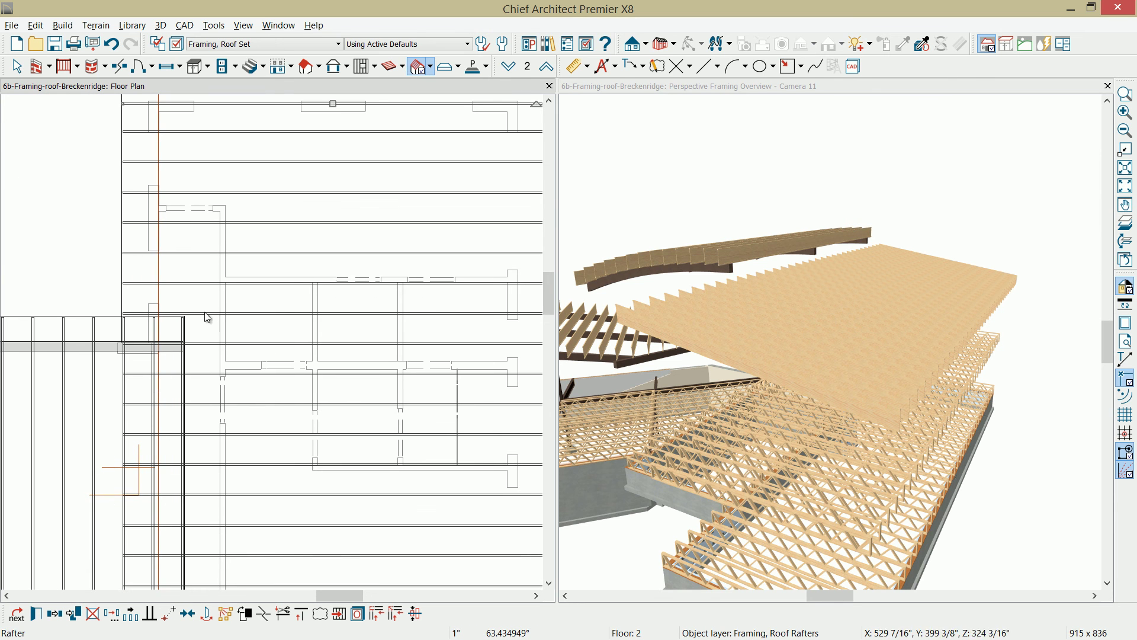
pyautogui.moveTo(686, 315); pyautogui.dragTo(779, 315, button='middle')
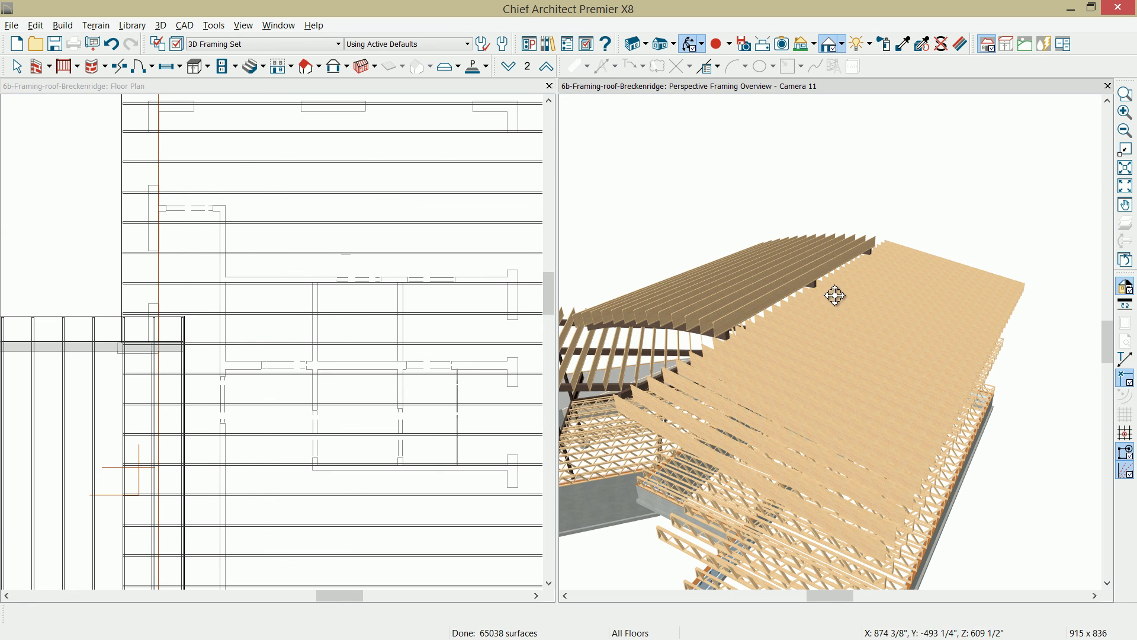
# Step: Trim the right section's rafters back to the CAD guideline at the overlap
pyautogui.click(250, 282)
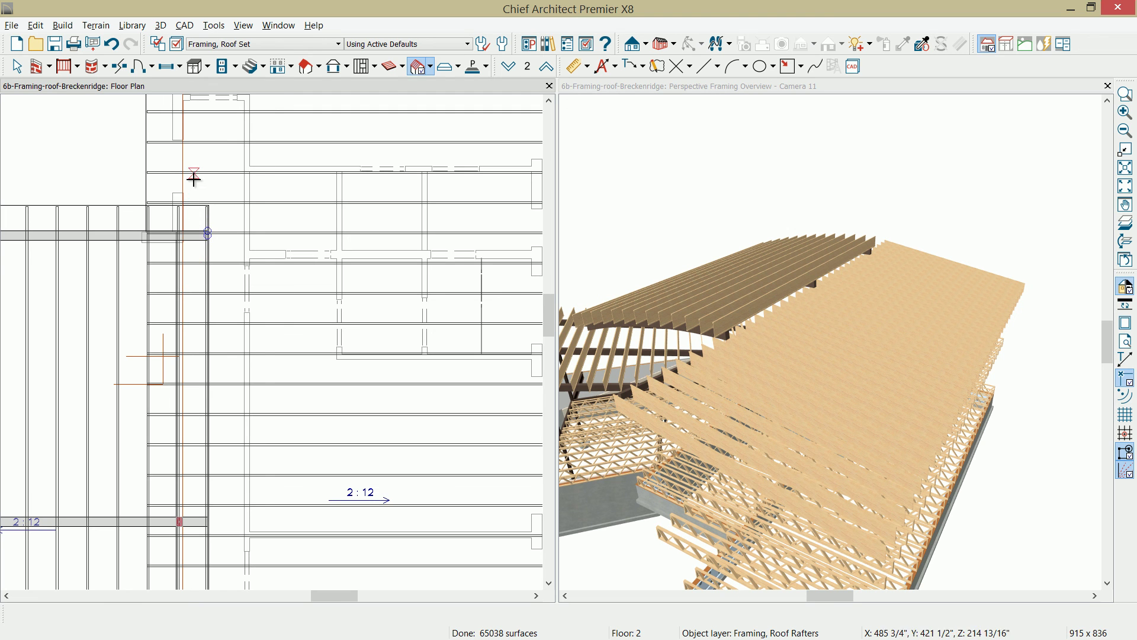
pyautogui.click(183, 155)
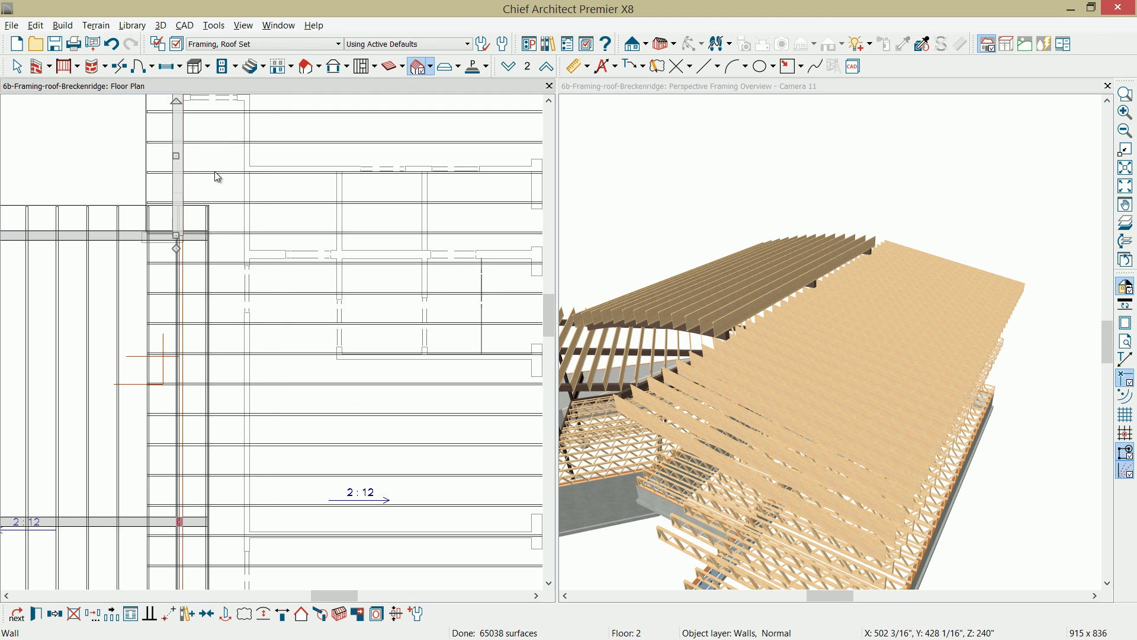
pyautogui.press('Tab')
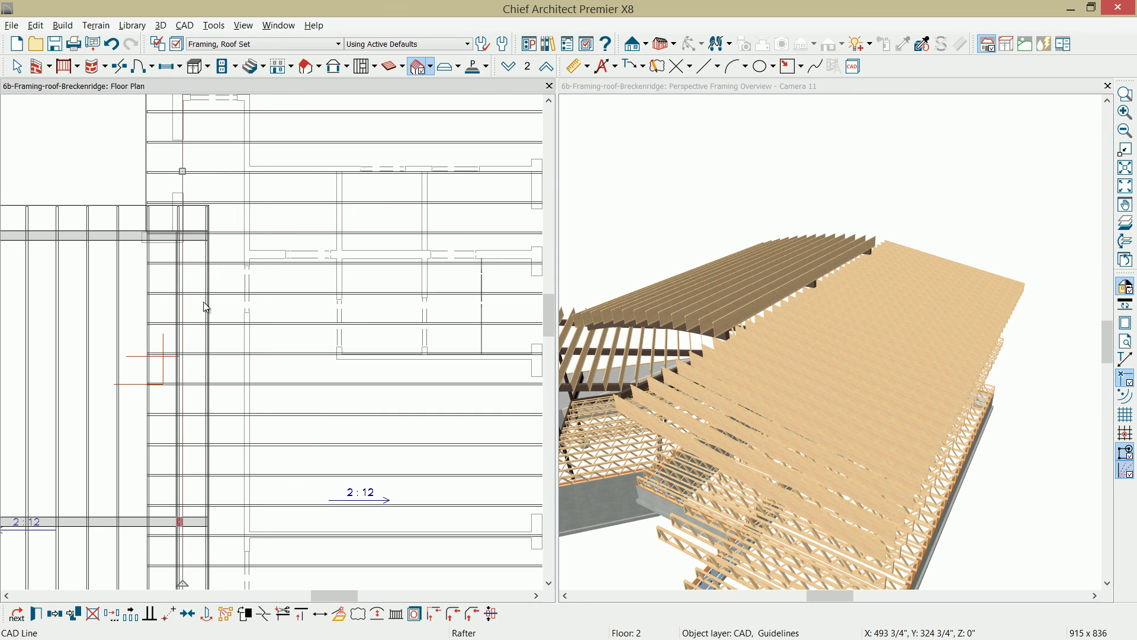
pyautogui.scroll(-2, 183, 333)
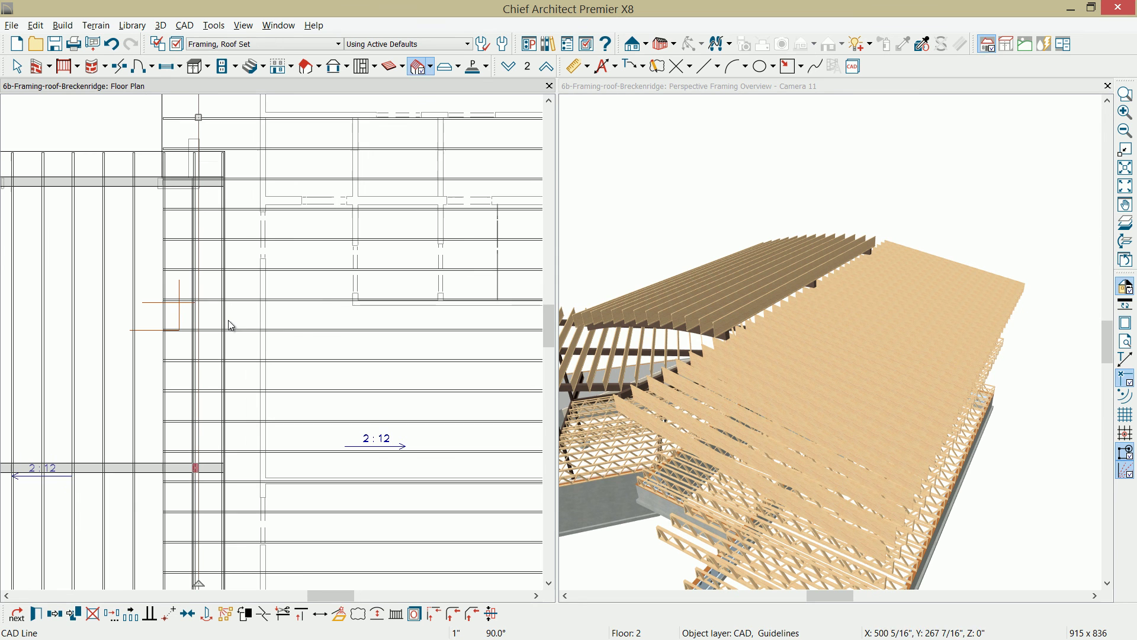
pyautogui.click(264, 614)
pyautogui.moveTo(180, 204)
pyautogui.mouseDown()
pyautogui.moveTo(167, 439)
pyautogui.moveTo(178, 429)
pyautogui.mouseUp()
# Step: Shorten the stray rafter's left end and cut the remaining rafters at the vertical guideline
pyautogui.moveTo(184, 431); pyautogui.dragTo(221, 210, button='middle')
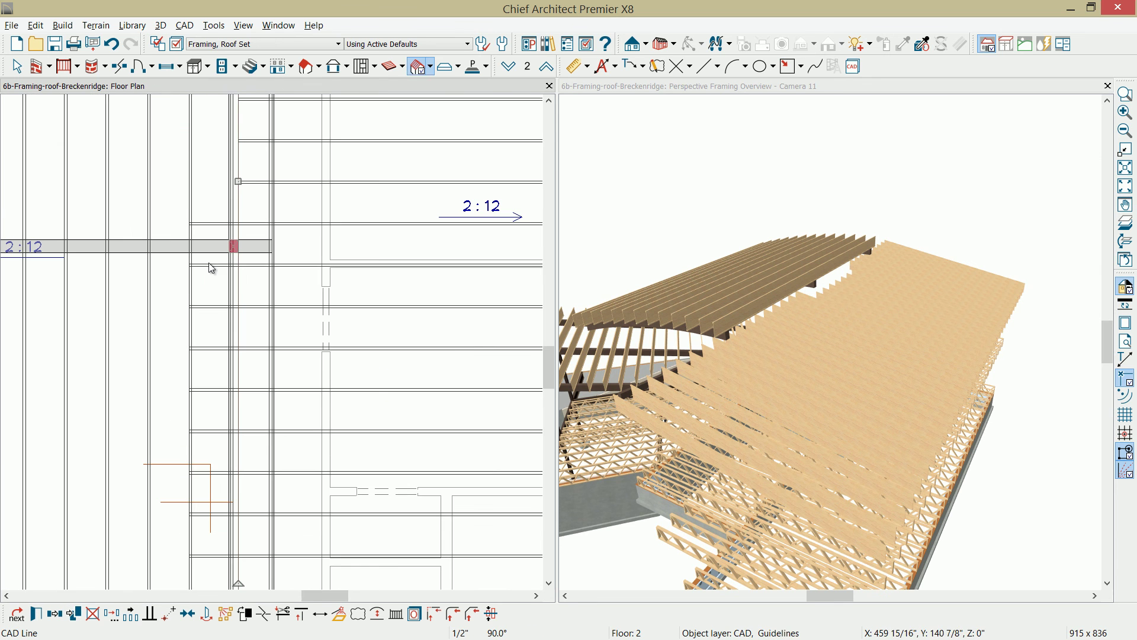
pyautogui.click(214, 223)
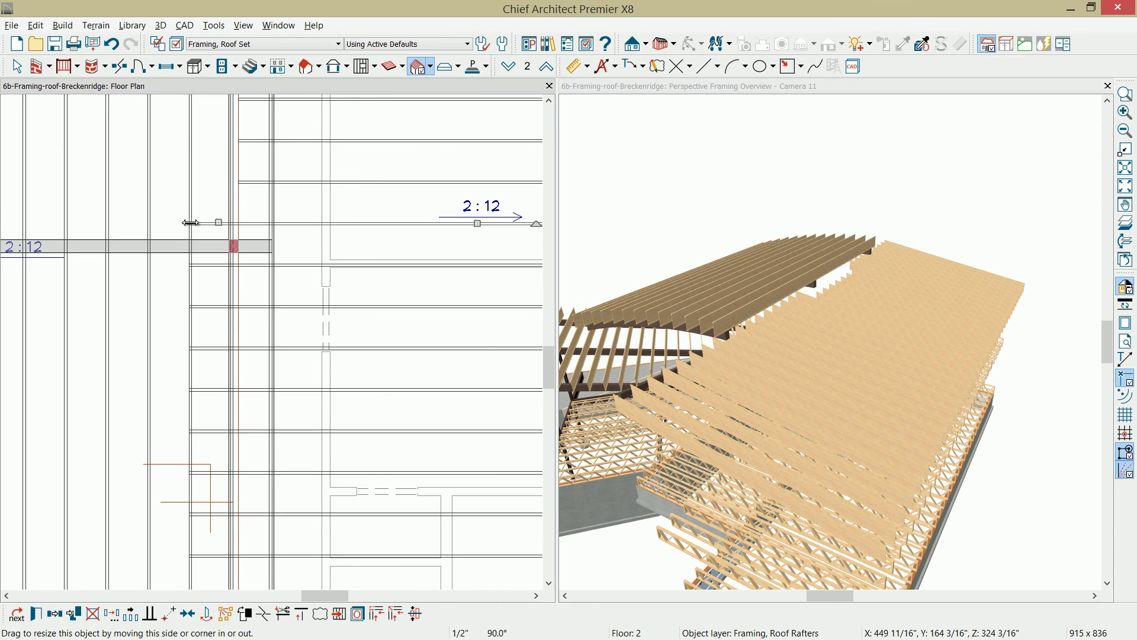
pyautogui.moveTo(189, 223); pyautogui.dragTo(232, 240)
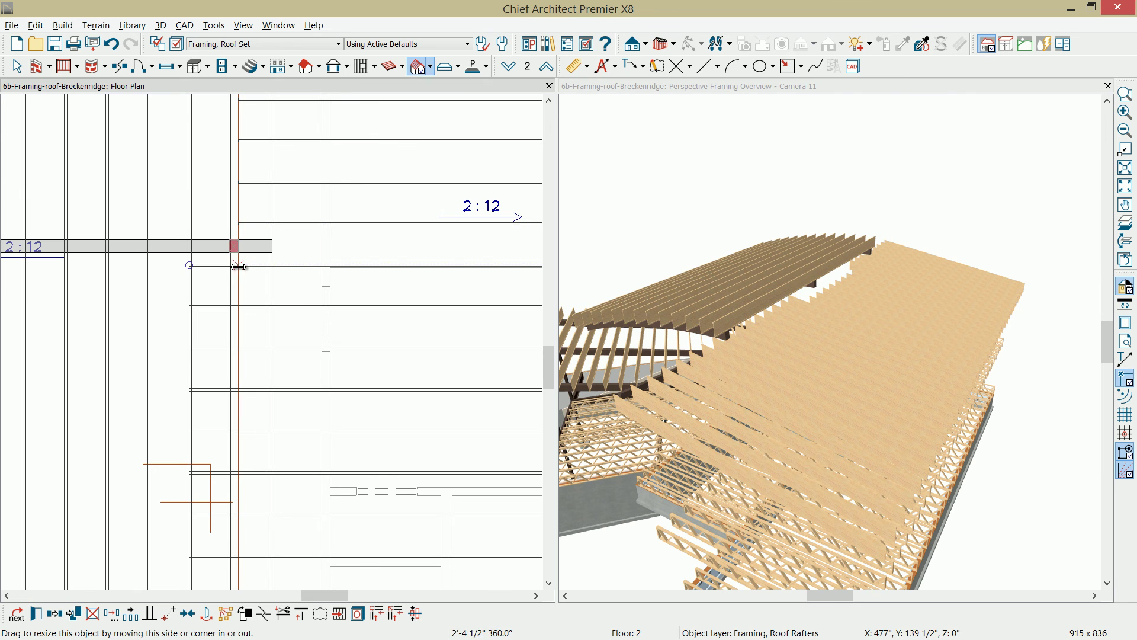
pyautogui.click(240, 282)
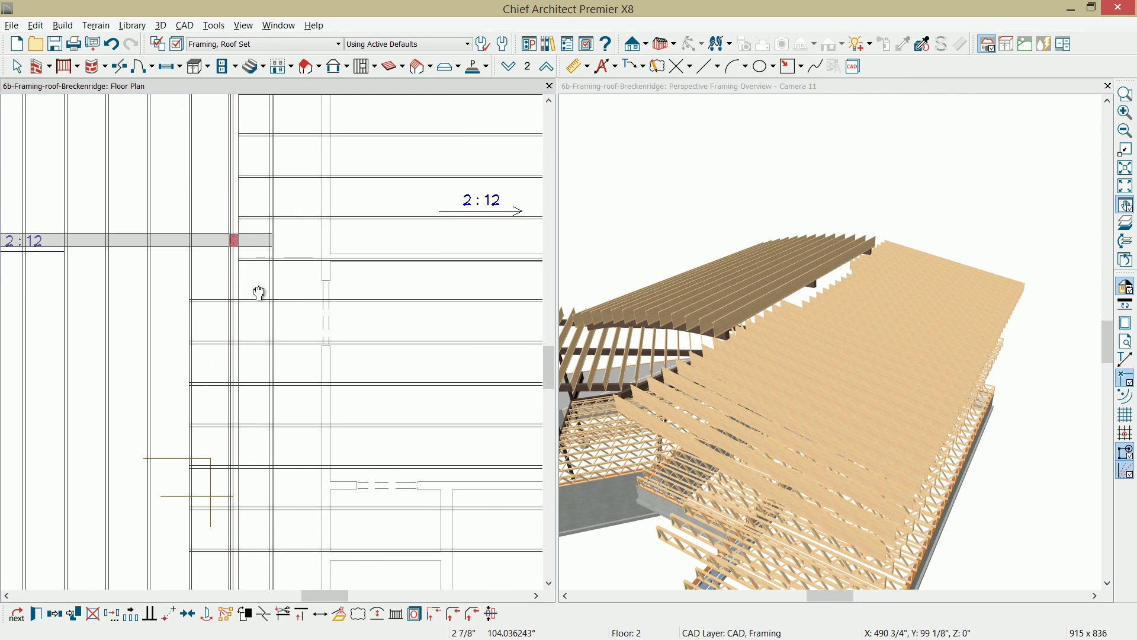
pyautogui.scroll(-3, 257, 292)
pyautogui.moveTo(209, 125); pyautogui.dragTo(208, 439)
pyautogui.click(795, 337)
pyautogui.scroll(5, 795, 336)
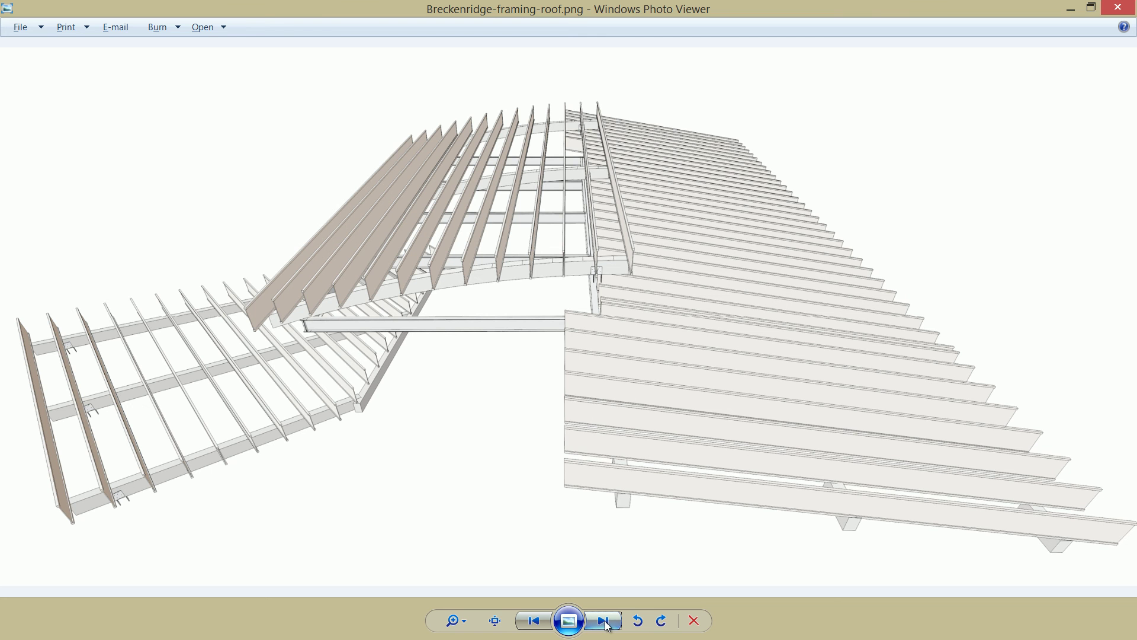
# Step: Go back to the Breckenridge-framing-overview-structural.png picture in Windows Photo Viewer
pyautogui.click(534, 621)
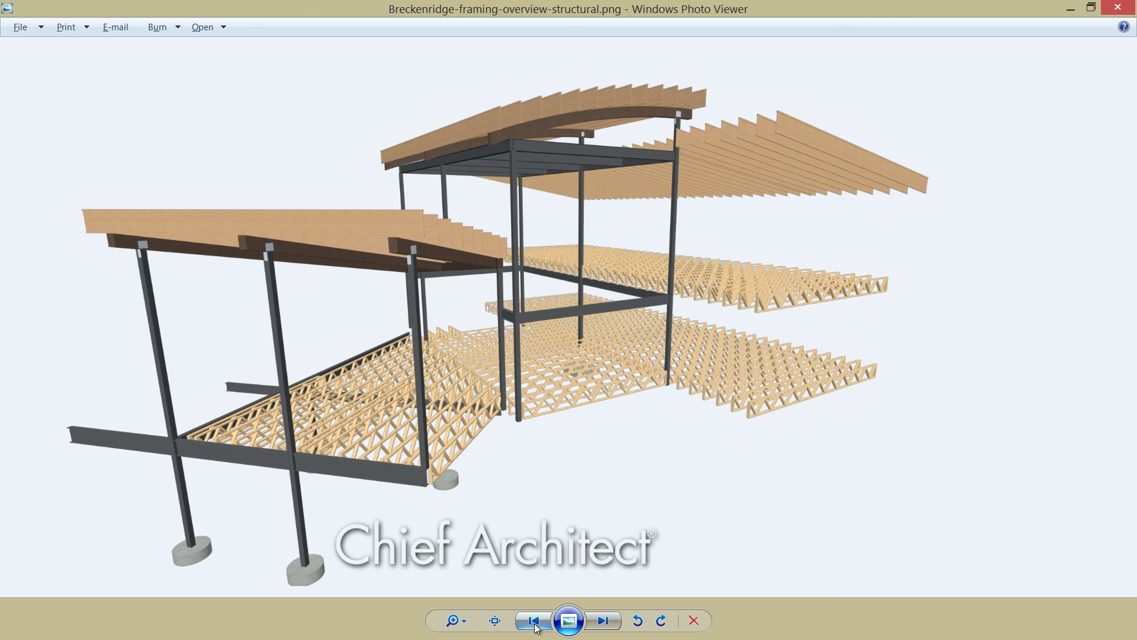